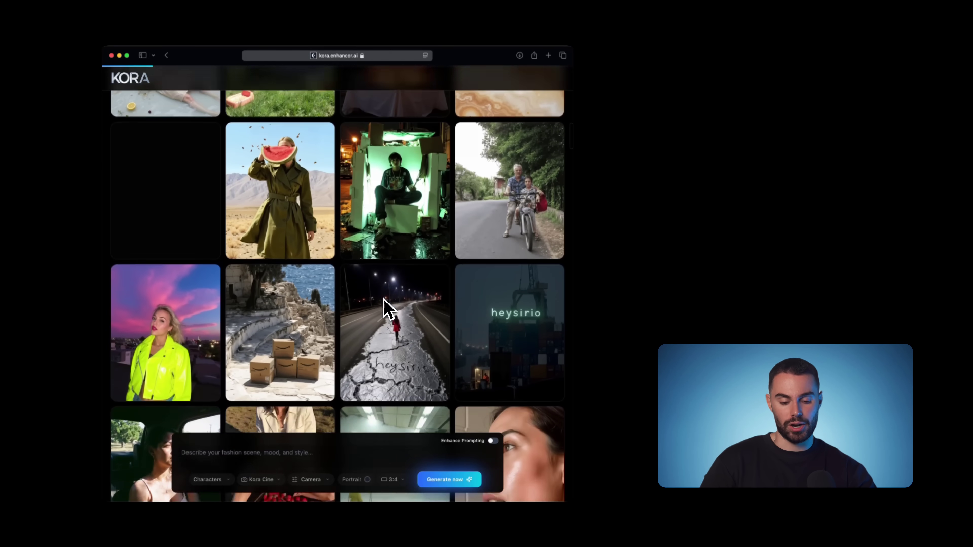
Switch the Enhancor Kora image model to Kora Selfie at 3:4
scroll(387, 309, down, 9)
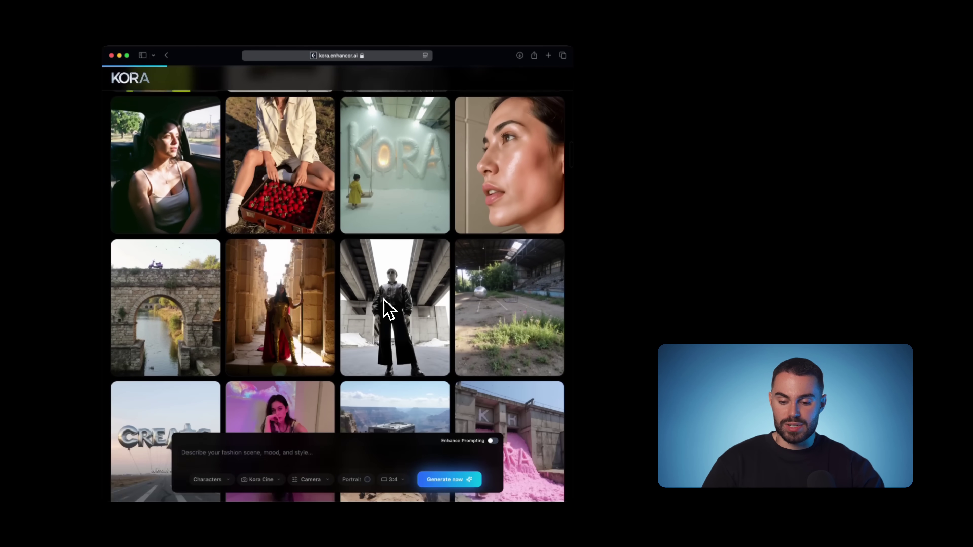
scroll(384, 300, down, 4)
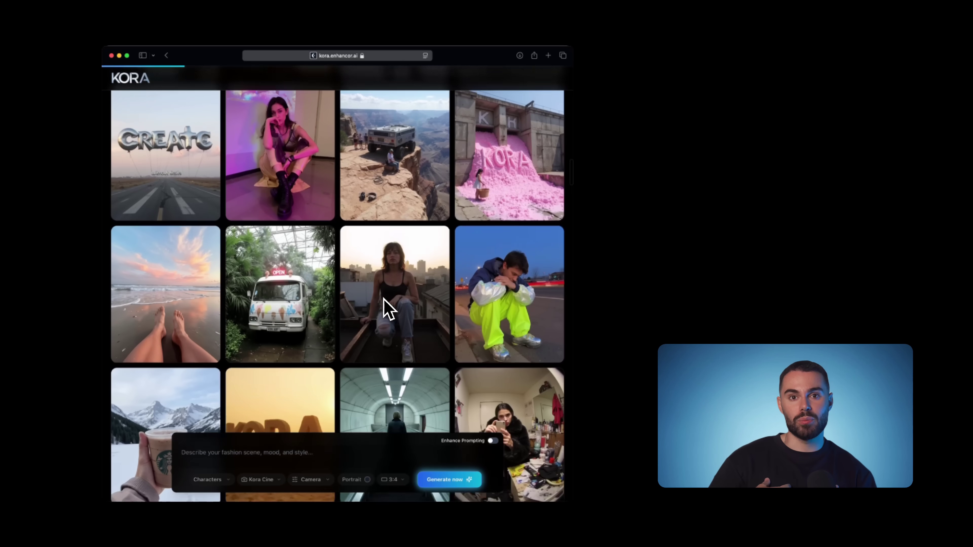
scroll(384, 301, up, 8)
scroll(384, 300, up, 18)
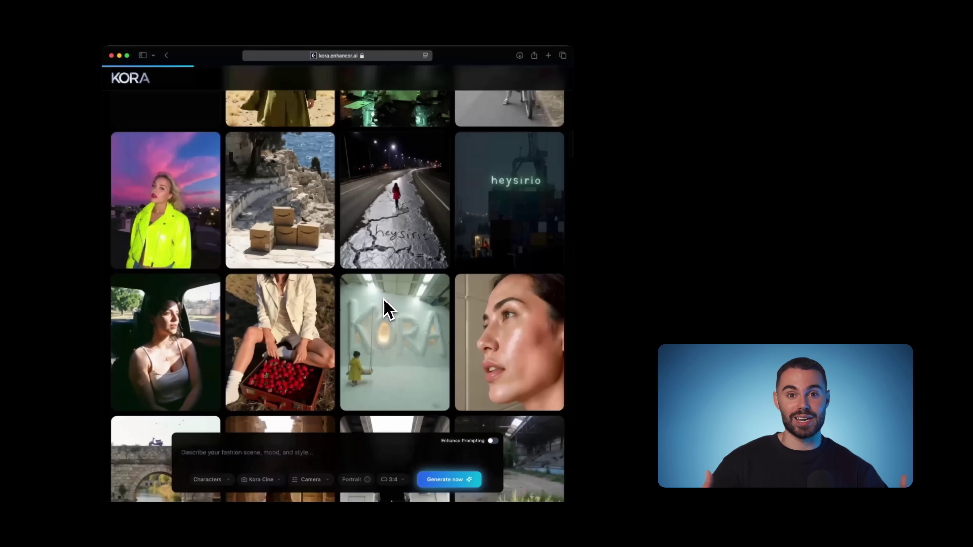
scroll(388, 308, up, 10)
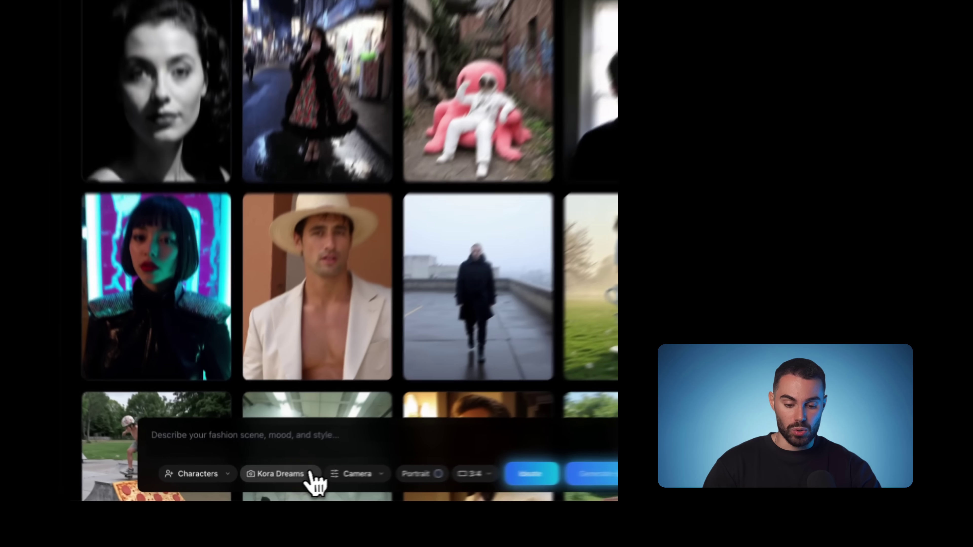
click(279, 479)
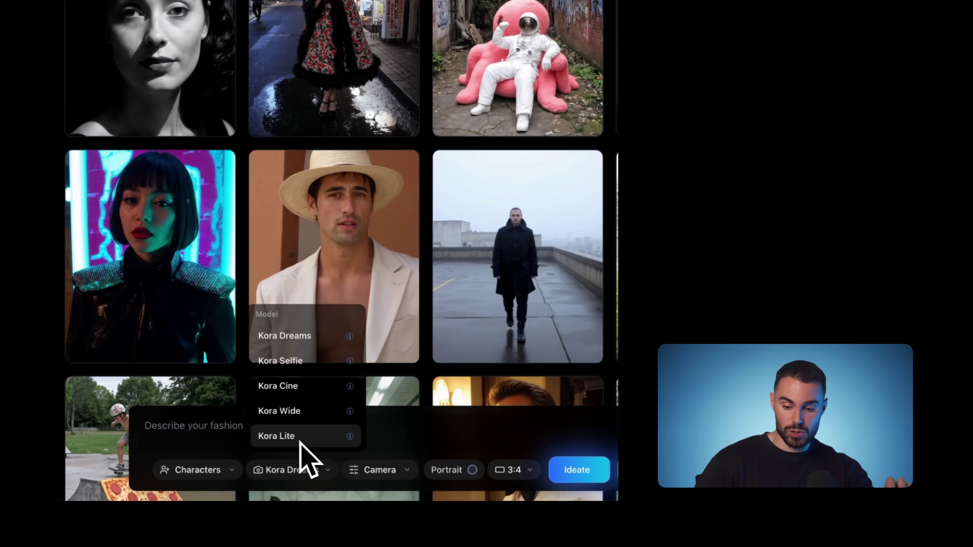
click(291, 363)
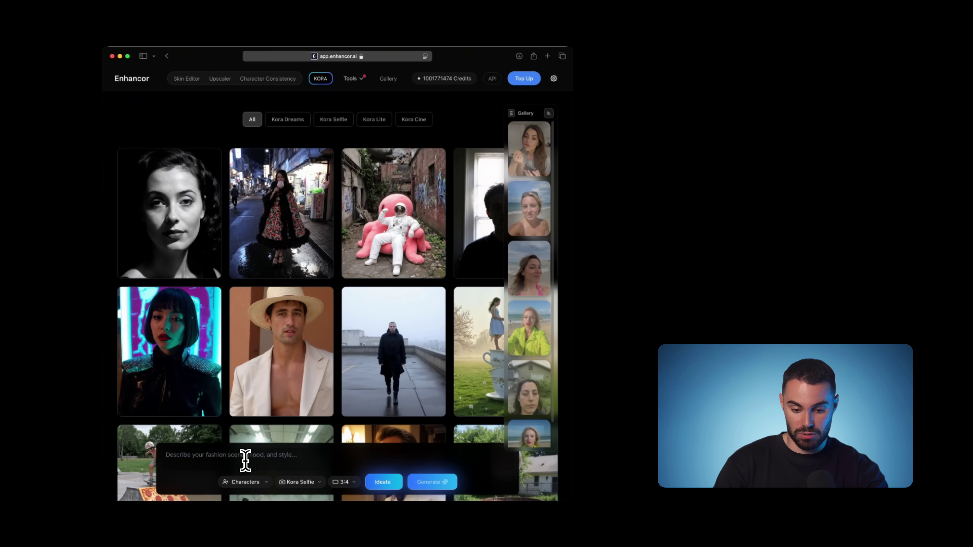
Generate a preview image from the prompt 'A selfie of a woman by the beach'
text(A selfie of a woman by the beach)
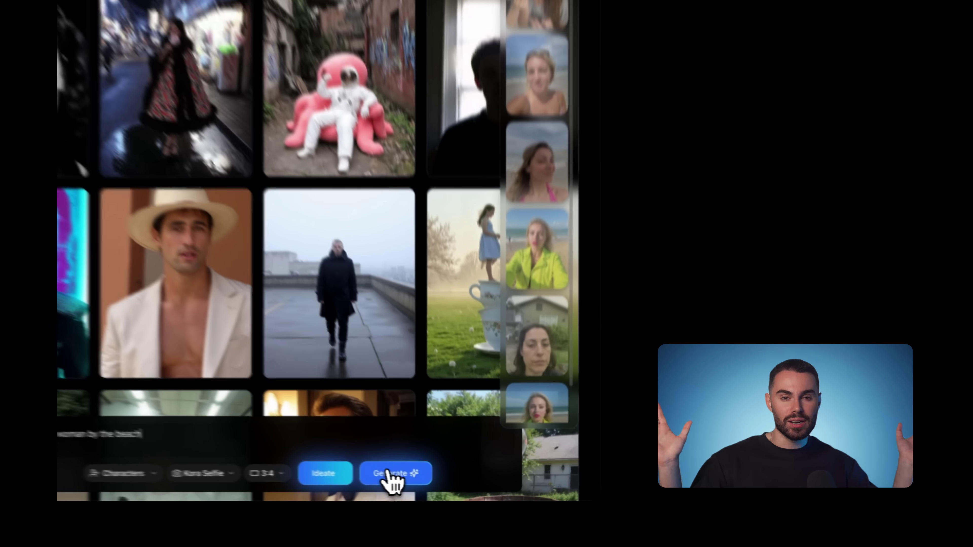
click(427, 481)
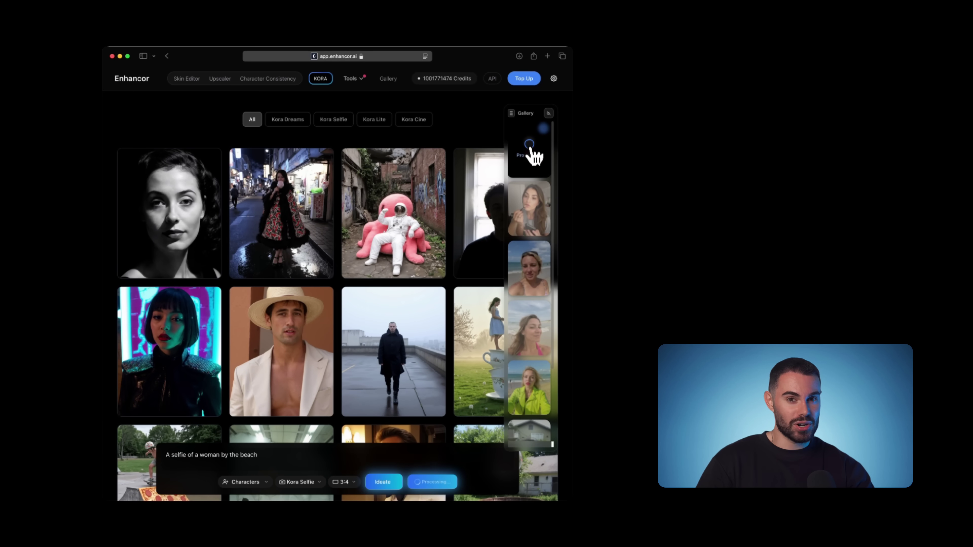
mouse_move(514, 112)
mouse_down()
mouse_move(491, 120)
mouse_move(497, 110)
mouse_move(473, 112)
mouse_move(496, 112)
mouse_up()
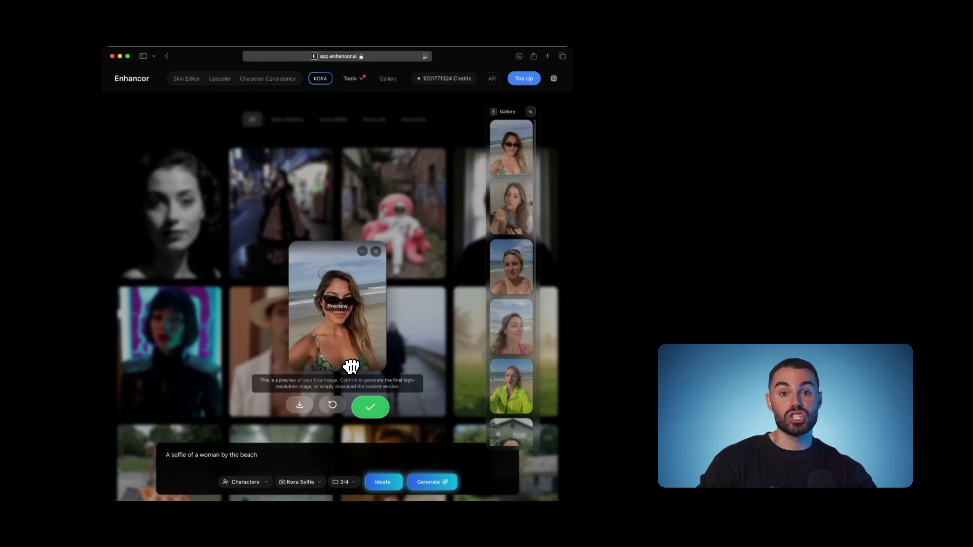
Approve the sunglasses beach-selfie preview and open the full-resolution result from the Gallery
click(371, 409)
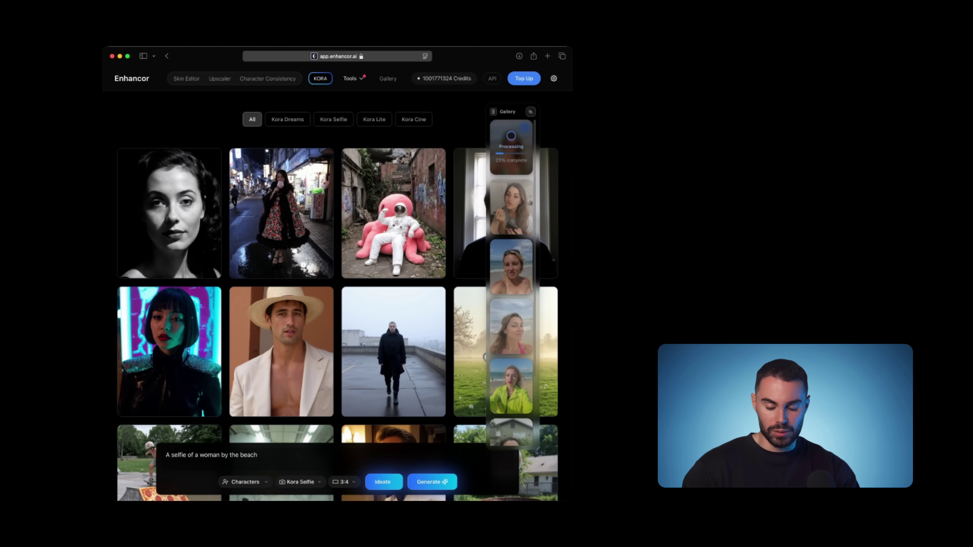
click(504, 131)
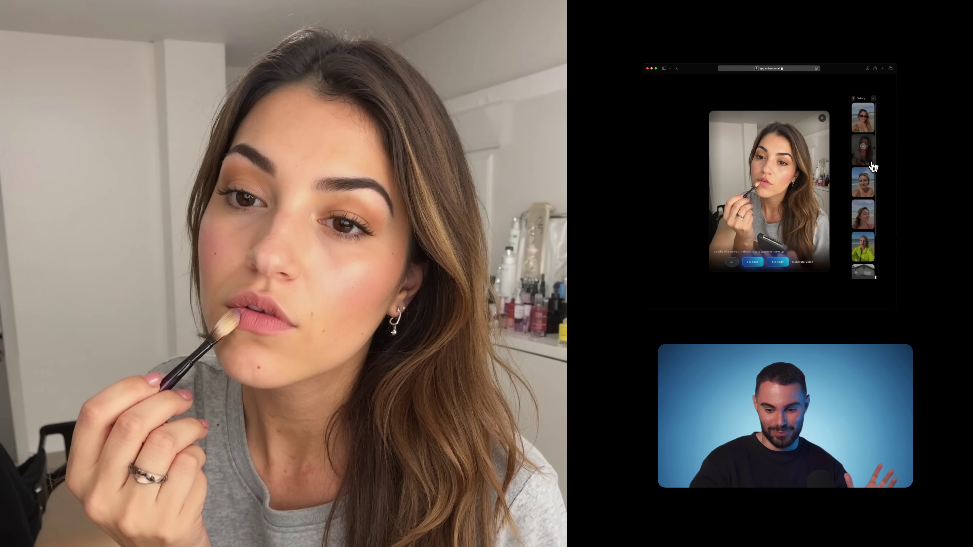
Download the previewed image, review the blonde, pink and house selfies, then return to the sunglasses one
click(731, 262)
click(873, 194)
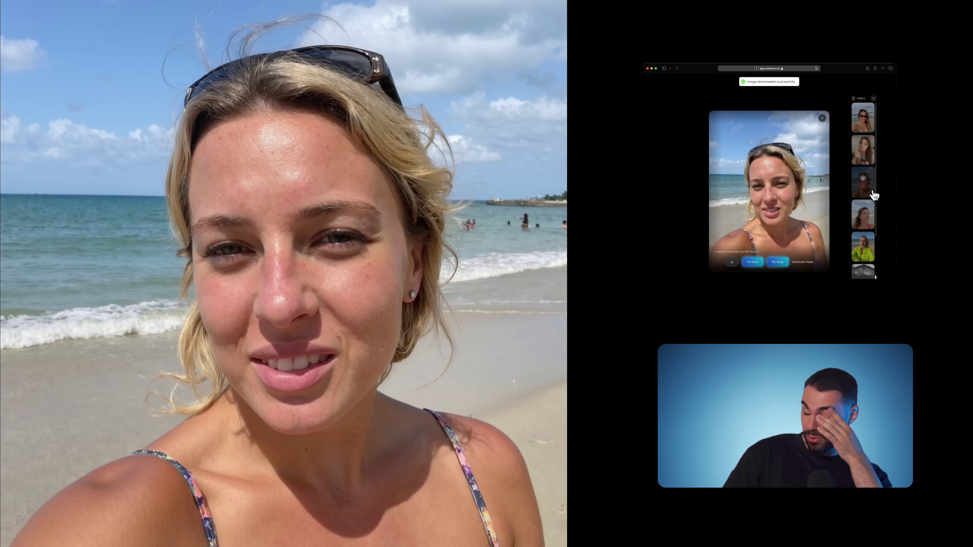
click(874, 214)
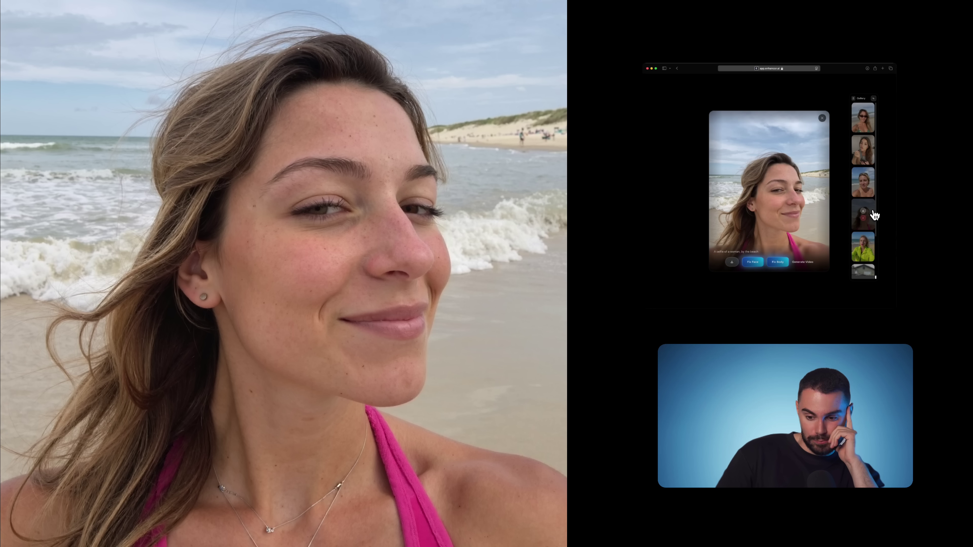
click(867, 269)
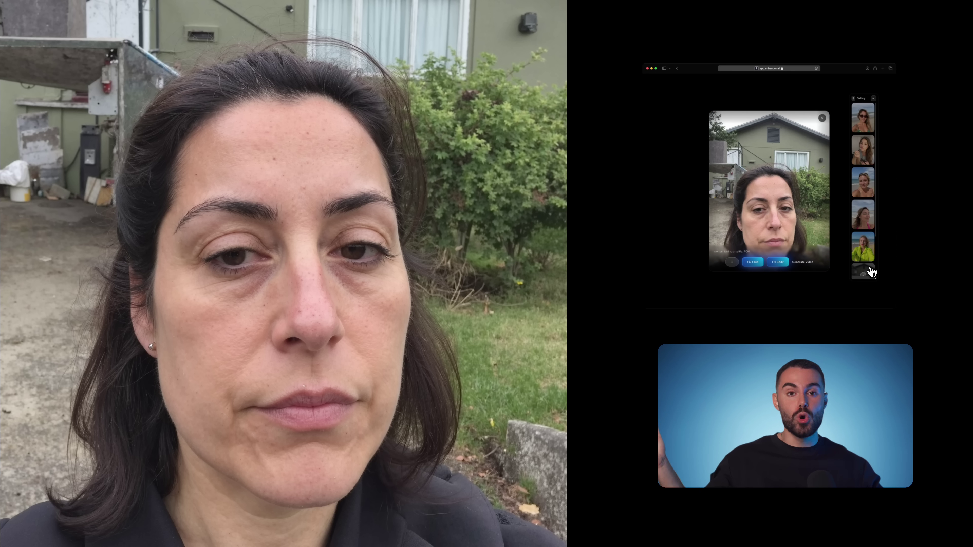
scroll(871, 264, down, 1)
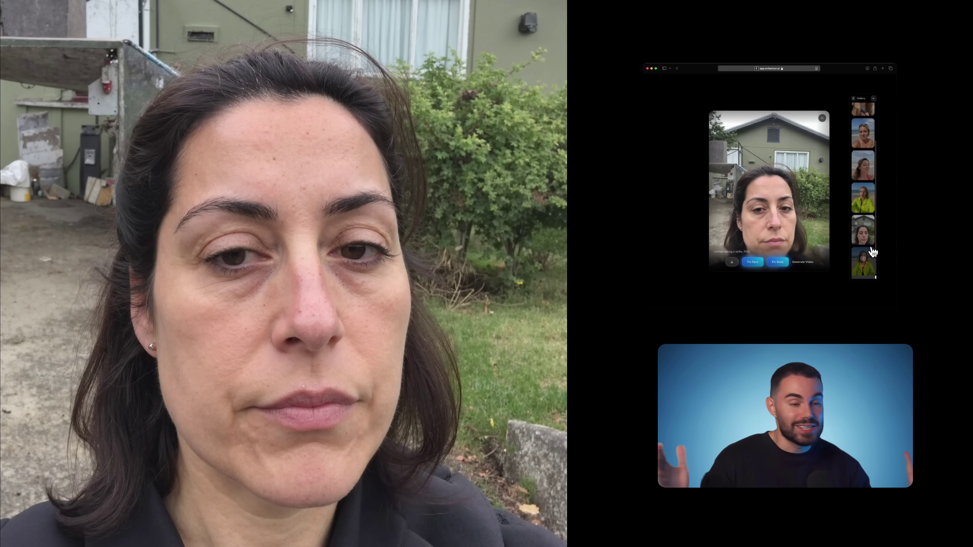
scroll(871, 245, up, 1)
click(873, 126)
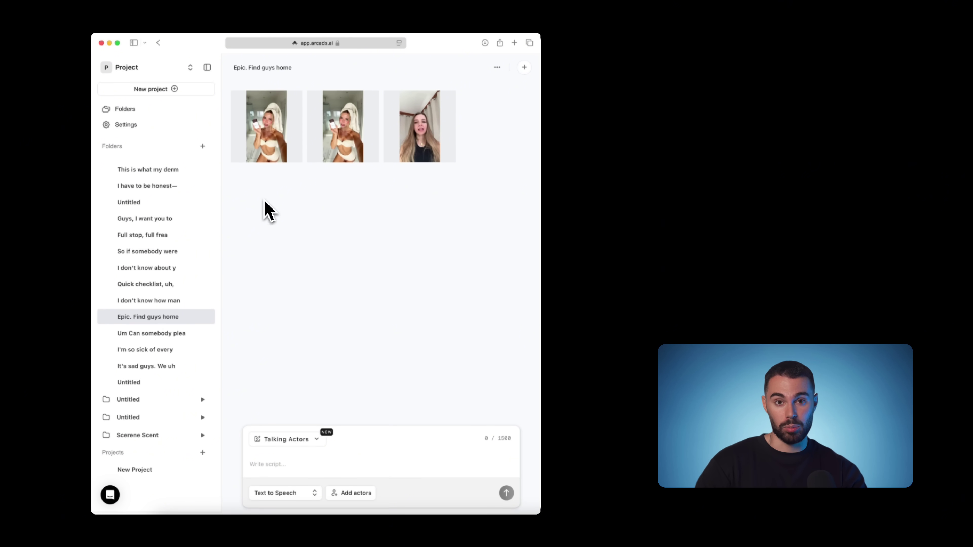
Expand the lower Untitled folder in the Arcads sidebar to list its saved video projects
scroll(209, 241, up, 3)
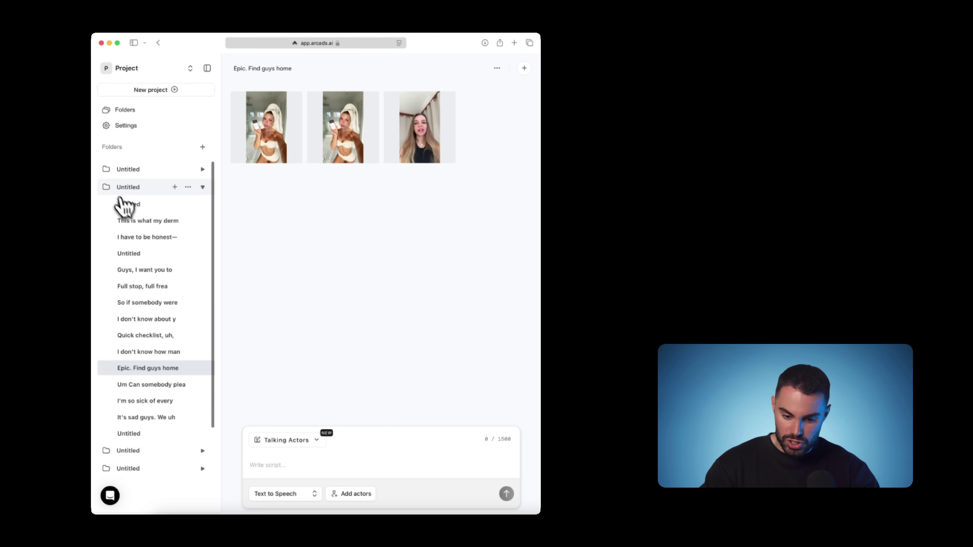
click(203, 188)
click(203, 187)
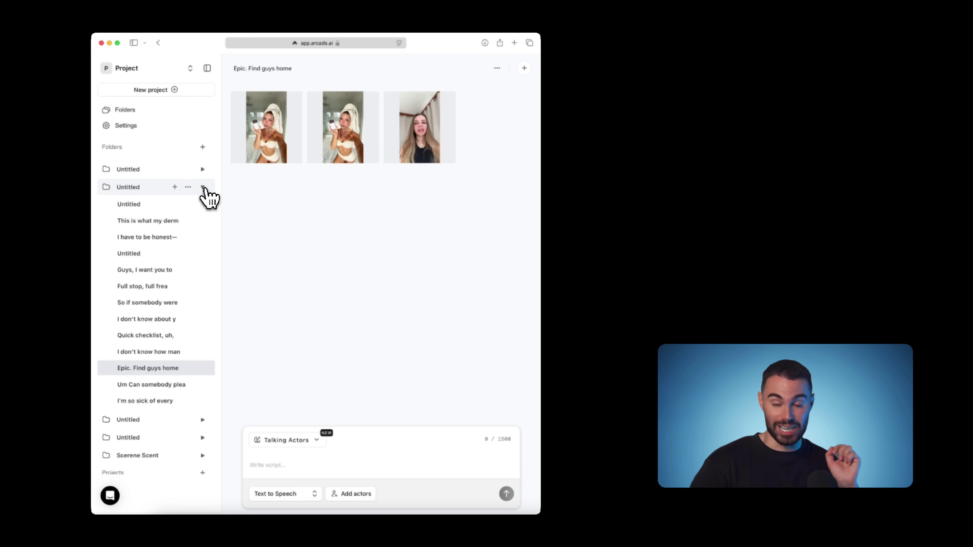
click(202, 450)
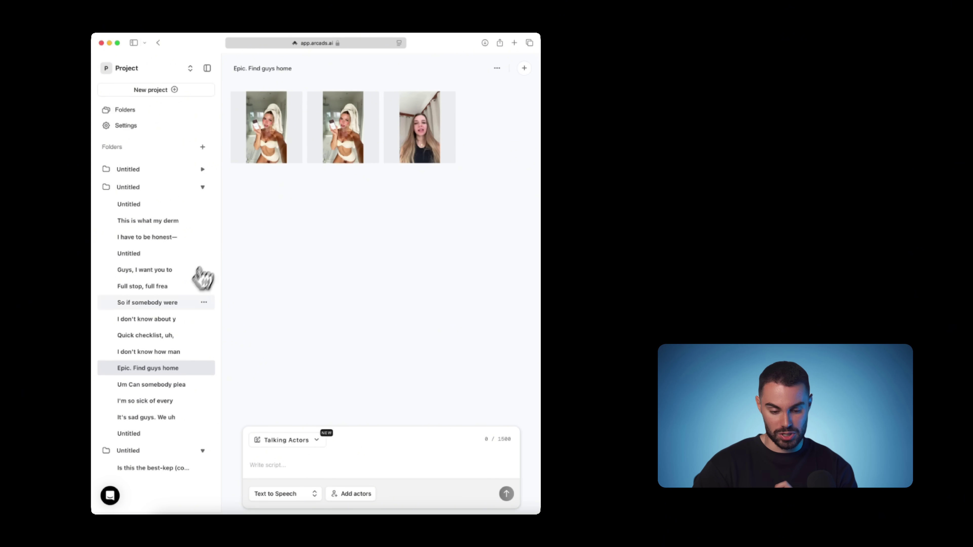
scroll(174, 322, down, 10)
scroll(174, 320, up, 10)
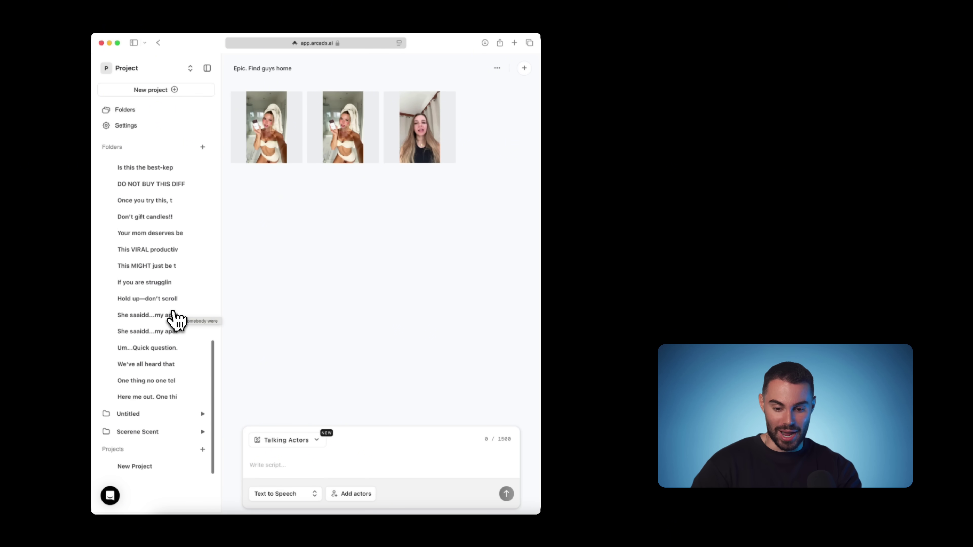
click(202, 170)
click(202, 171)
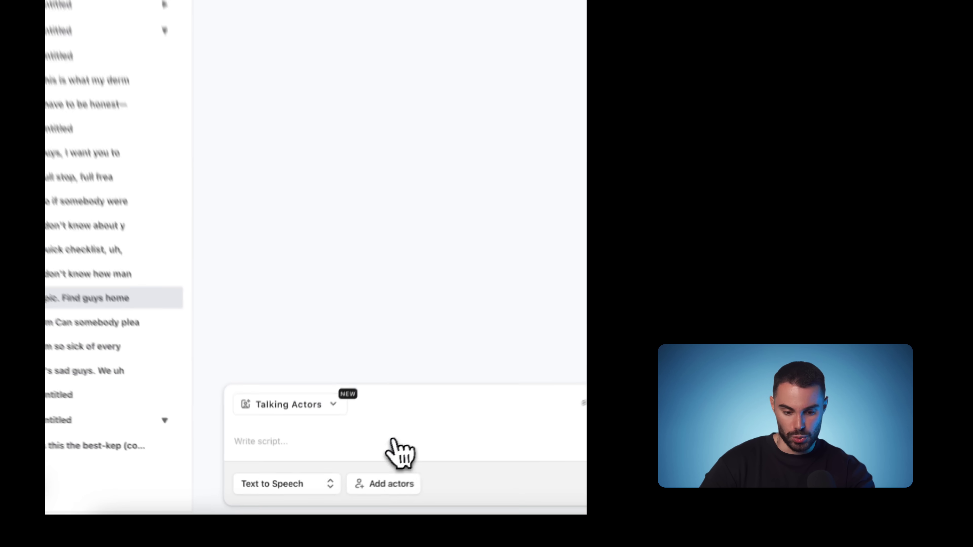
Start a new custom actor through Add actors and Create actor, reaching Define your Actor
click(395, 480)
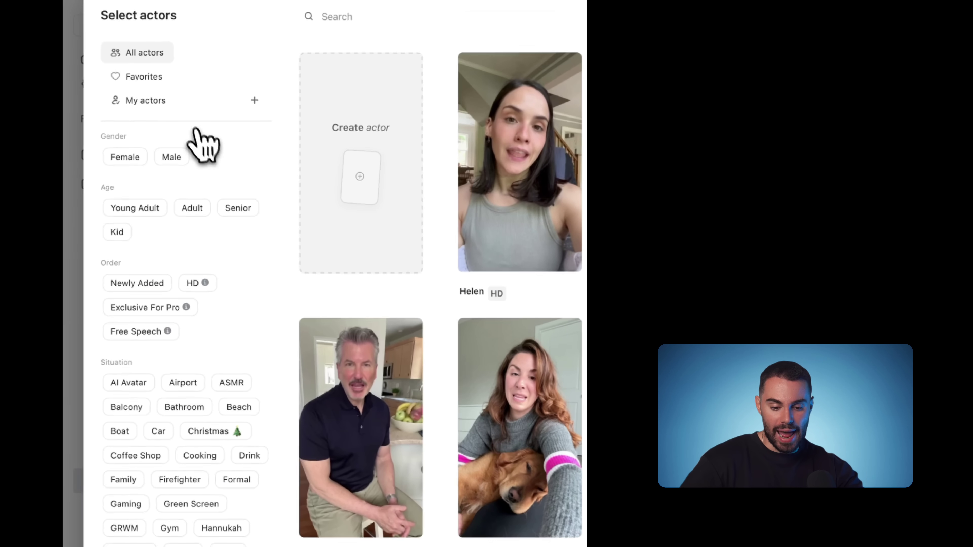
click(338, 190)
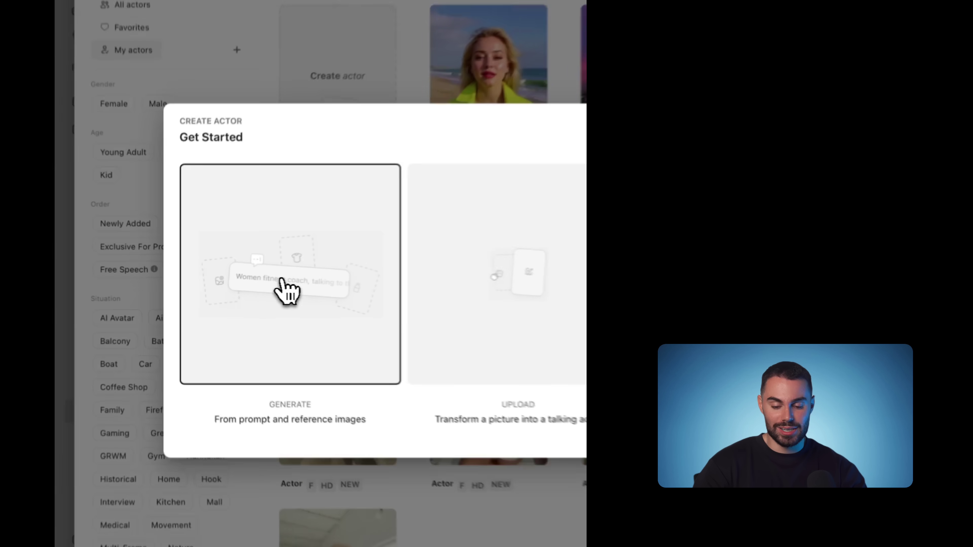
click(278, 289)
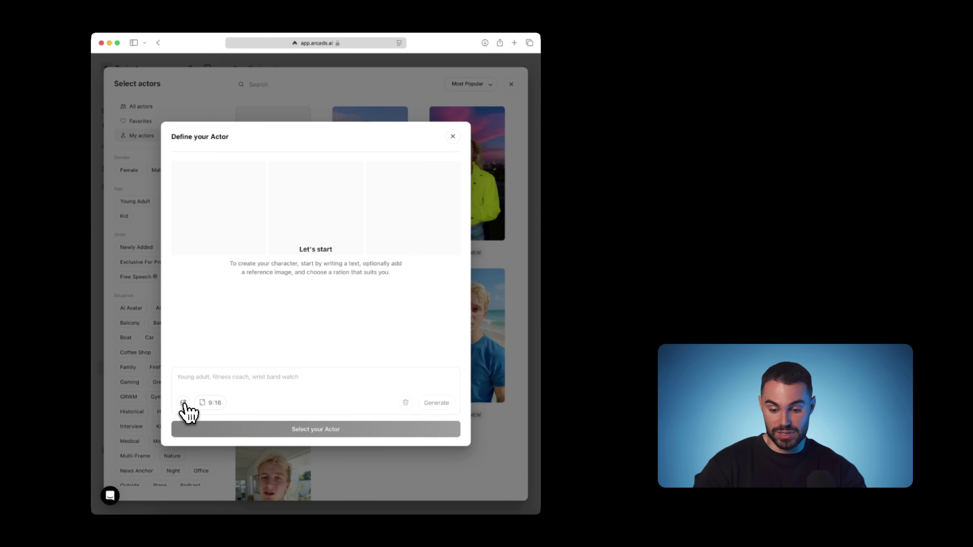
Attach the reference photo and generate actor images from 'Young woman, POV, by the beach'
click(234, 375)
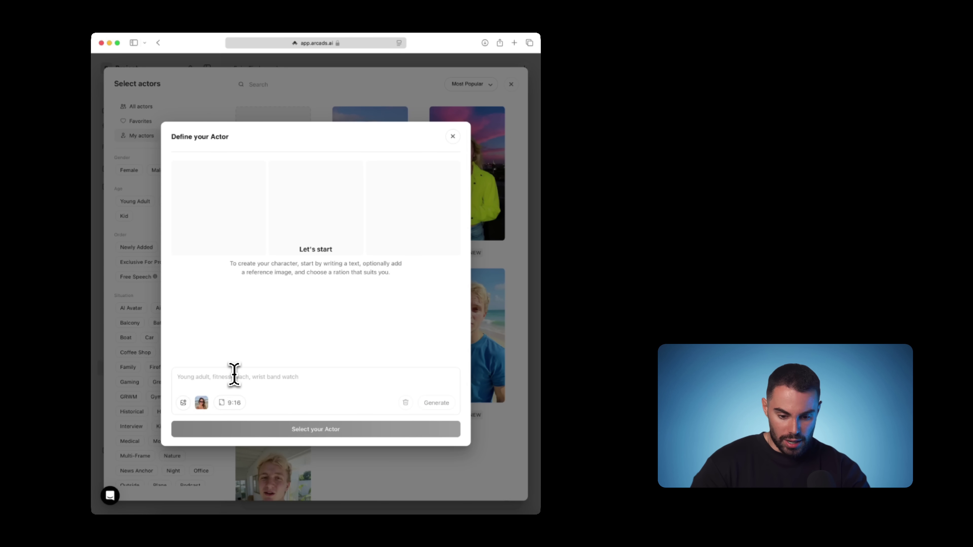
text(A yo)
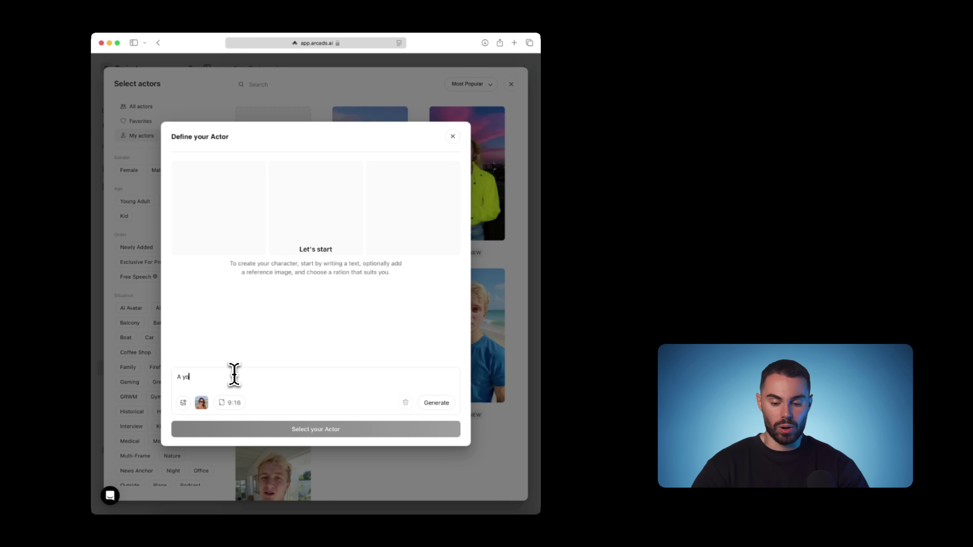
key(BackSpace)
key(BackSpace)
key(BackSpace)
key(BackSpace)
key(BackSpace)
key(BackSpace)
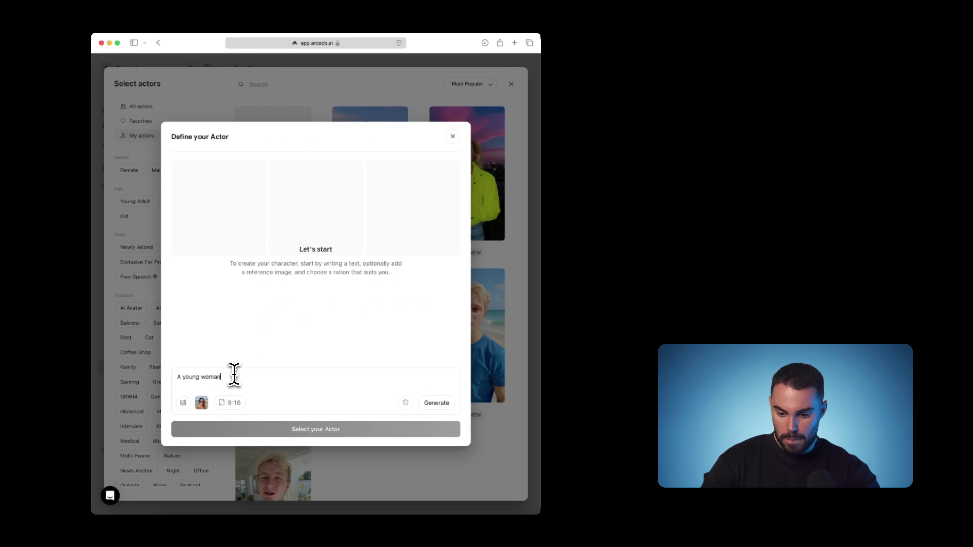
text(V)
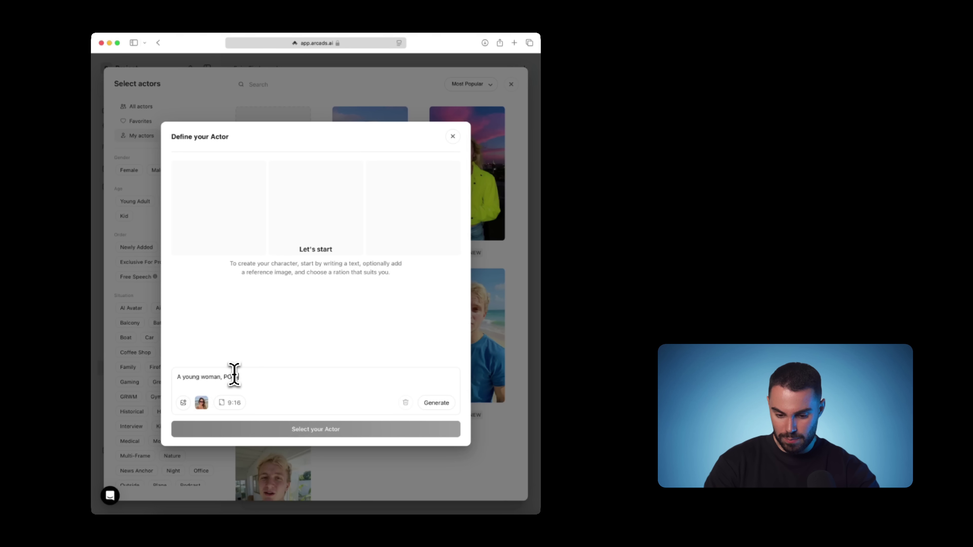
text(he beach)
click(437, 405)
Paste the beach POV prompt back in and generate a second batch of actor images
mouse_move(407, 307)
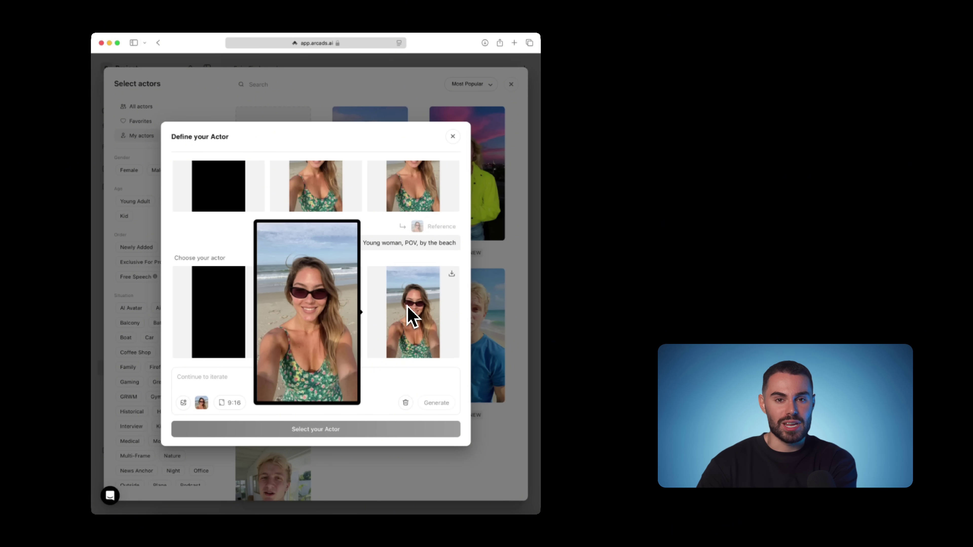
click(277, 378)
text(Young woman, POV, by the beach)
click(437, 403)
mouse_move(408, 309)
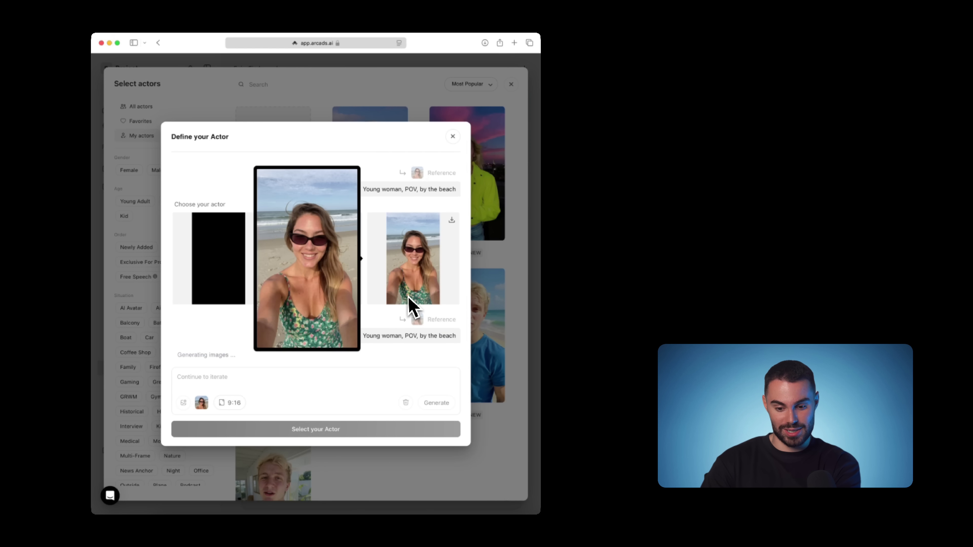
scroll(408, 283, up, 2)
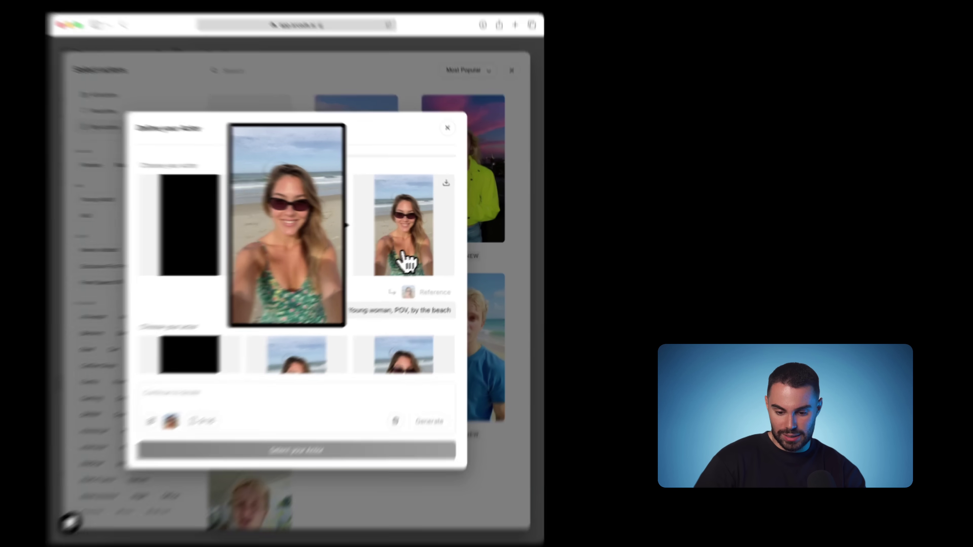
Choose the third beach sunglasses selfie as the new actor's starting frame
click(414, 258)
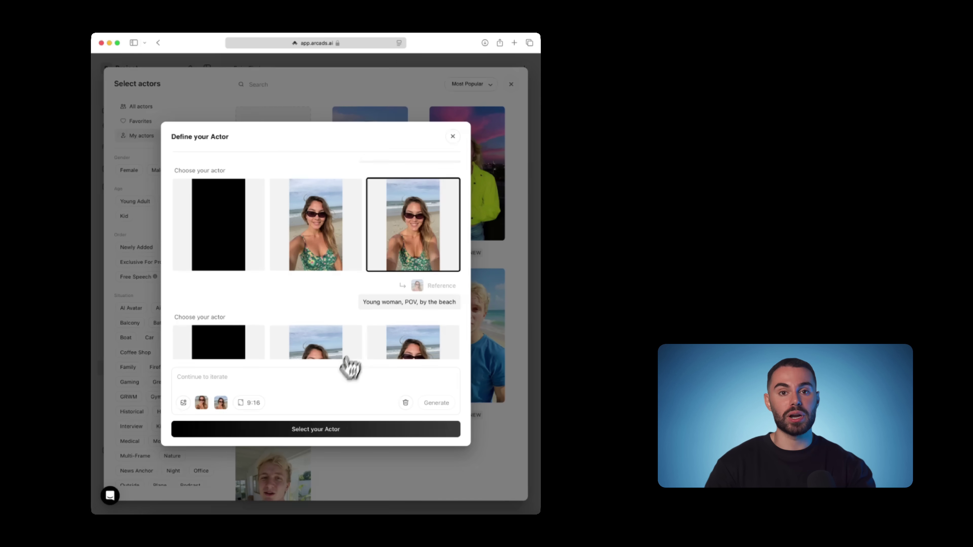
click(320, 432)
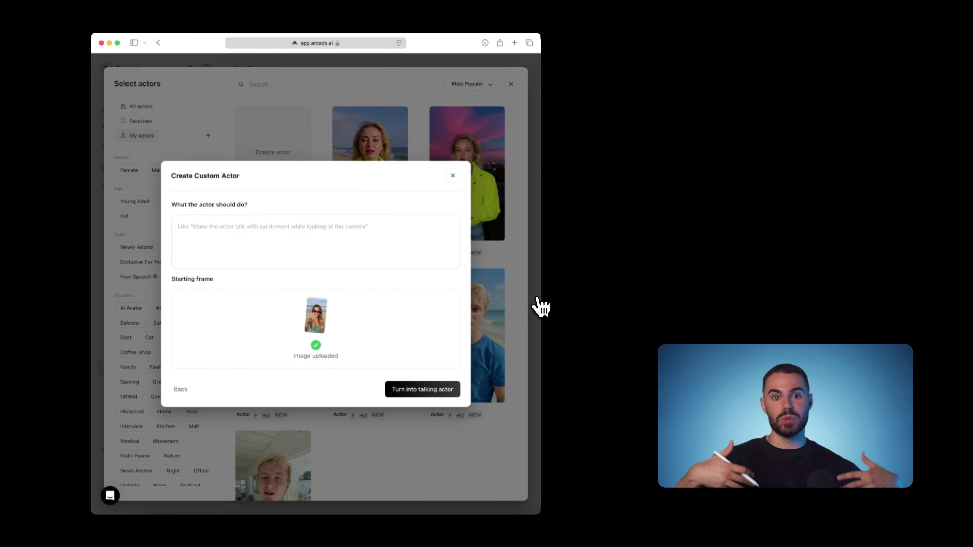
Prompt 'make the actor talk calmly while looking at the camera', confirm image rights, and generate
click(258, 231)
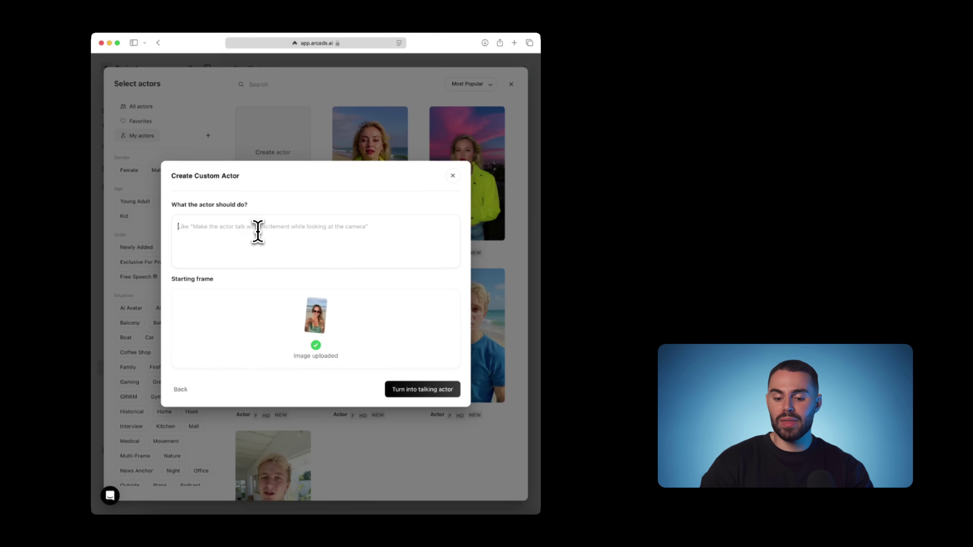
text(make the actor talk calmly while)
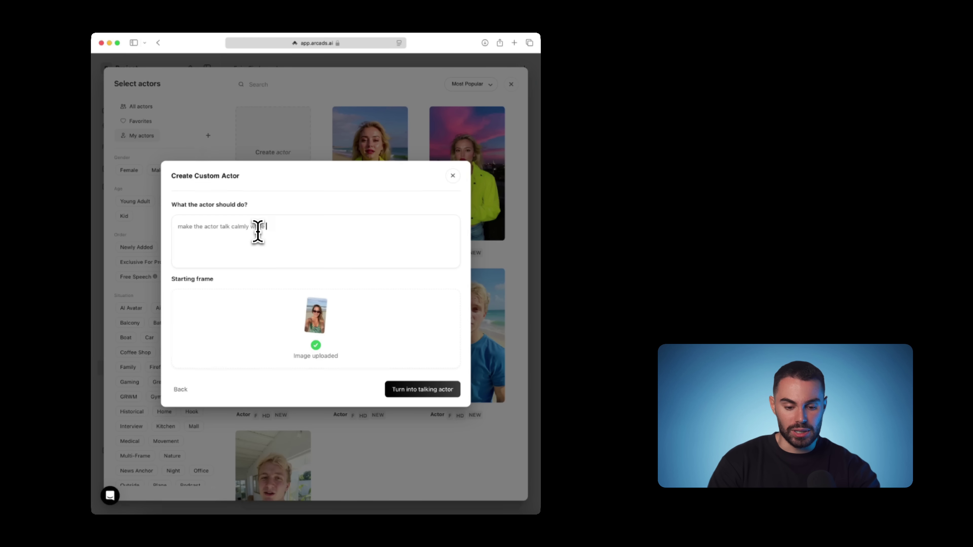
text( looking at the camera)
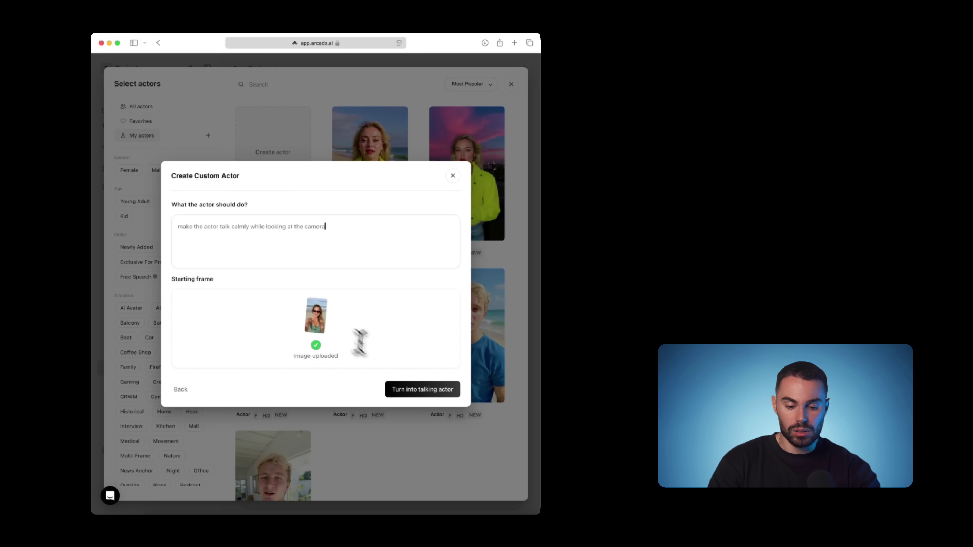
click(407, 389)
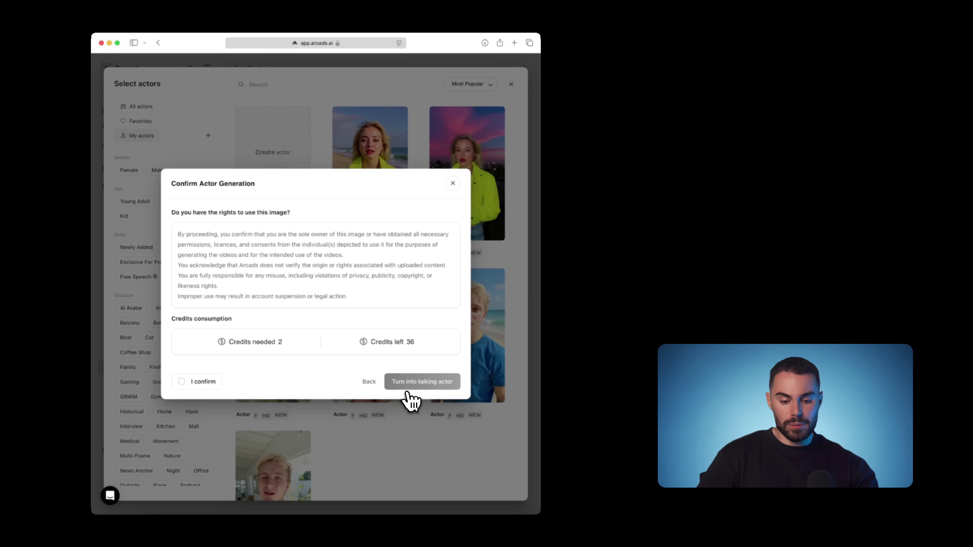
click(182, 382)
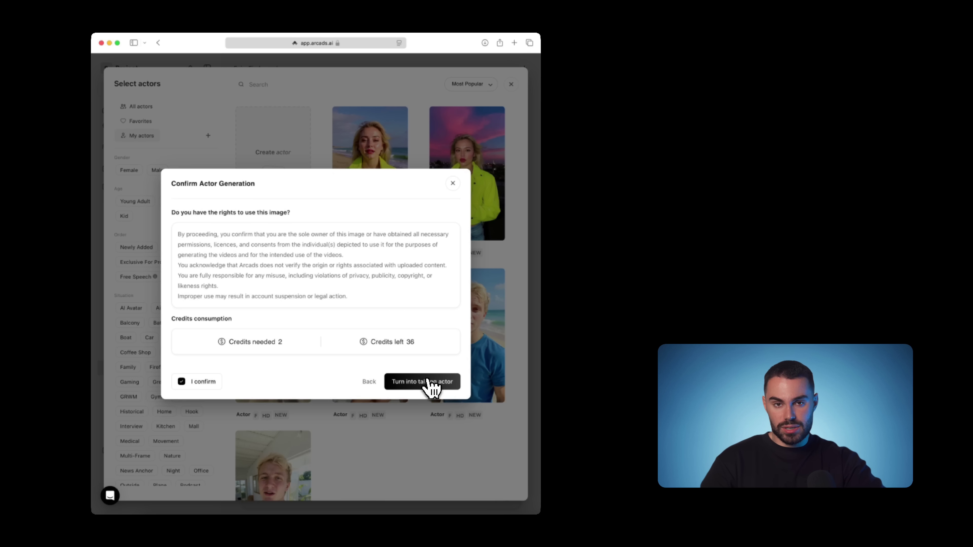
click(428, 388)
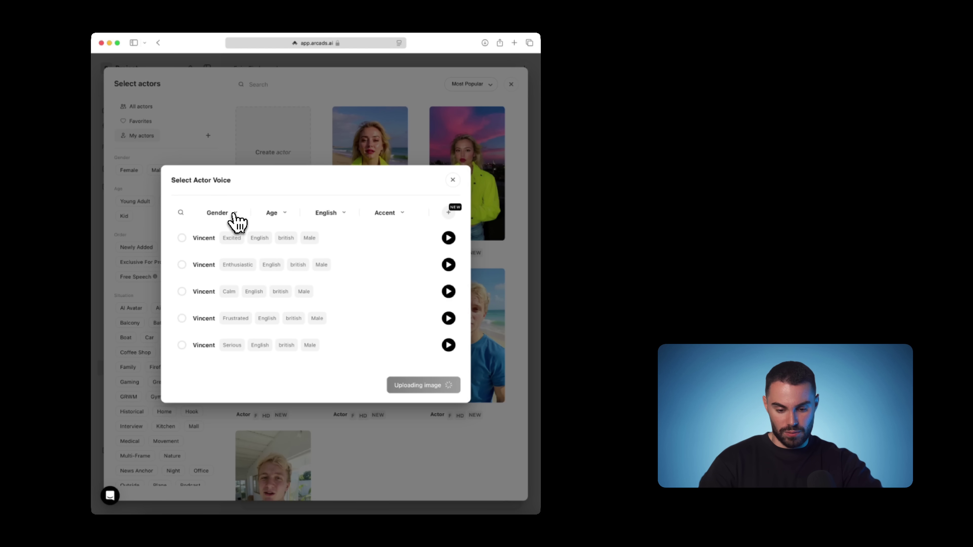
Filter voices to Female and Middle Aged, then assign the serious American female voice
click(230, 214)
click(228, 244)
click(282, 214)
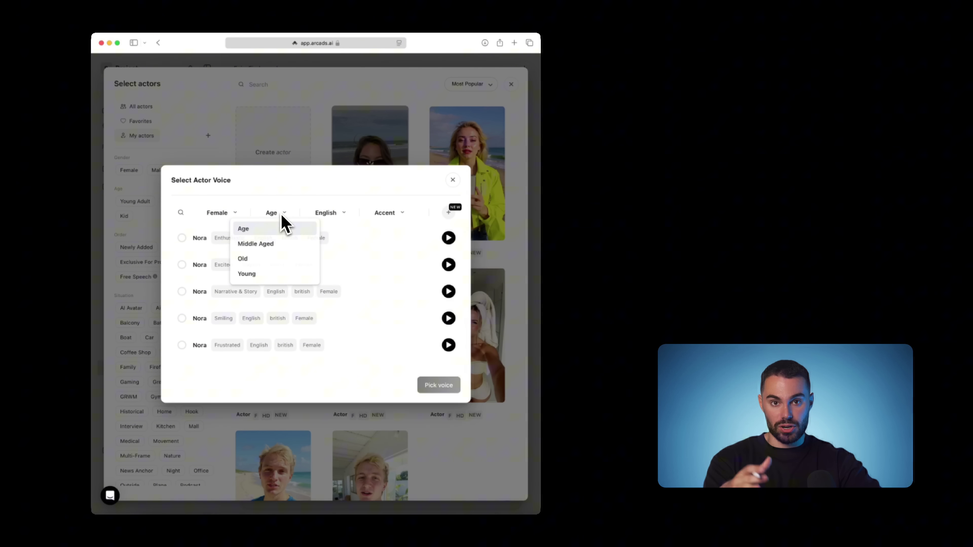
click(260, 246)
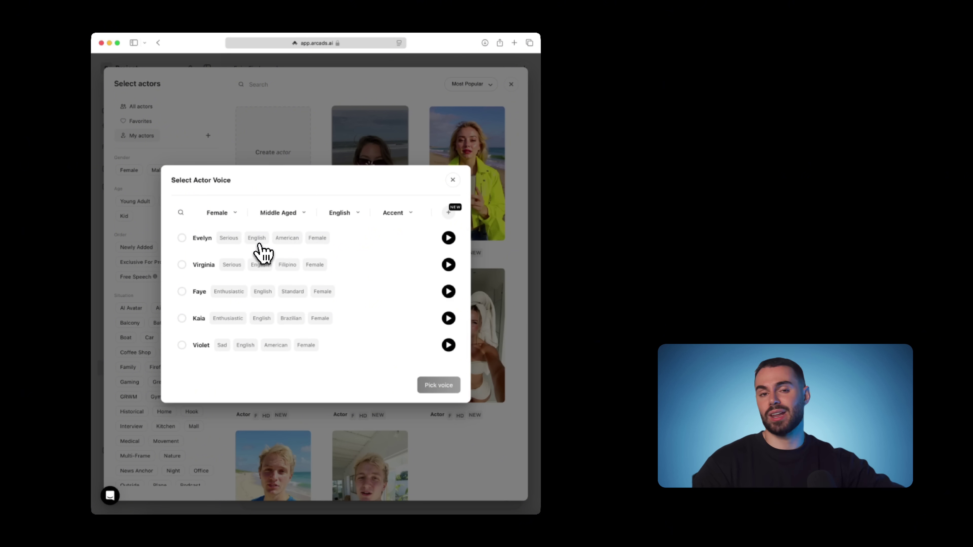
click(182, 238)
click(439, 385)
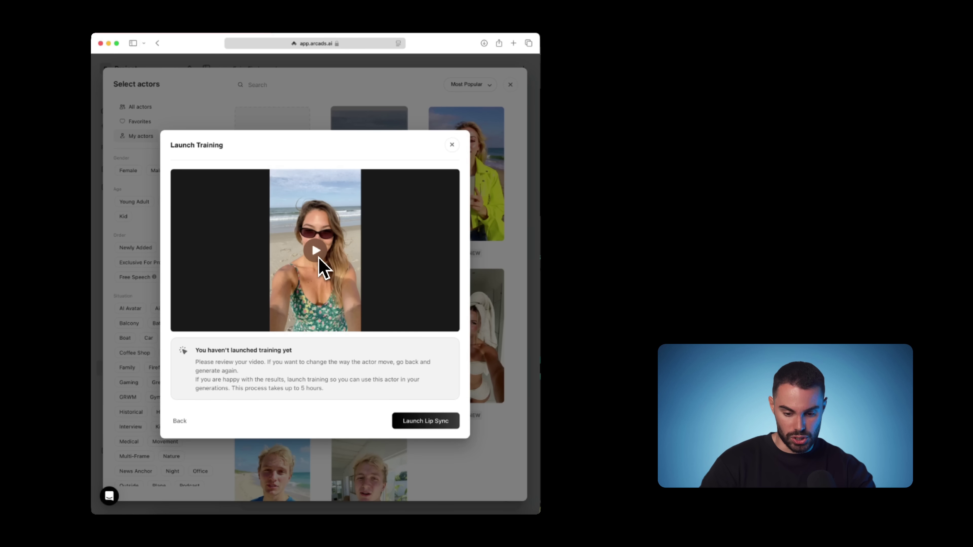
Preview the beach sunglasses actor's video, then launch its lip-sync training
click(319, 258)
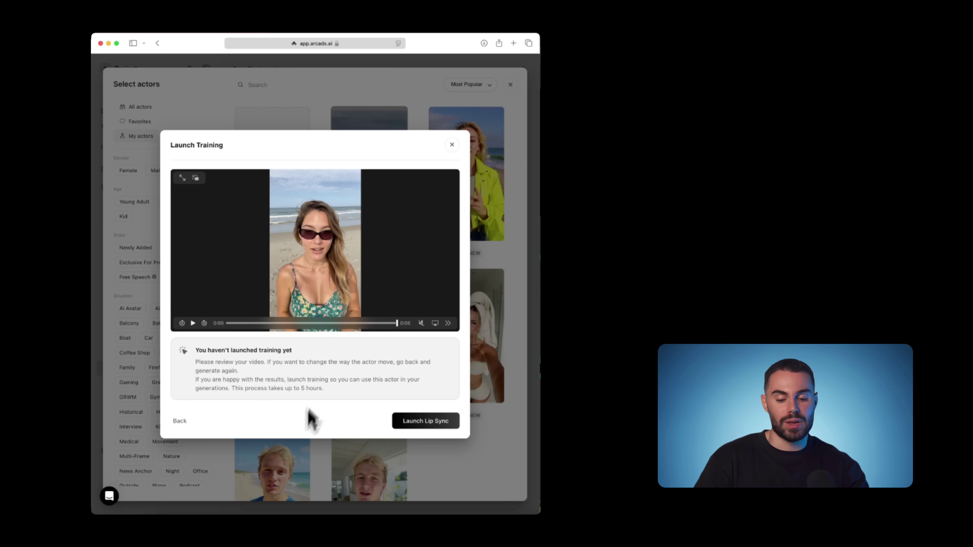
click(194, 324)
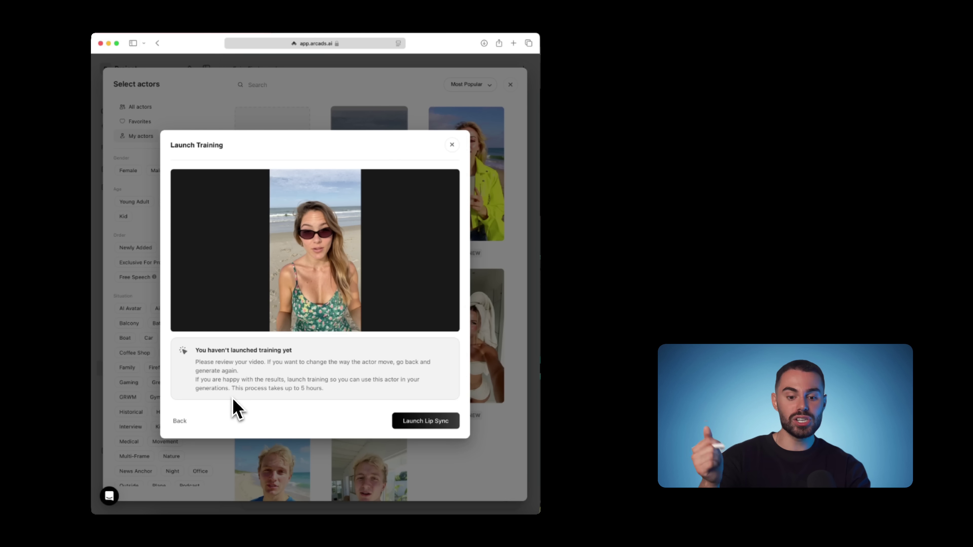
click(421, 422)
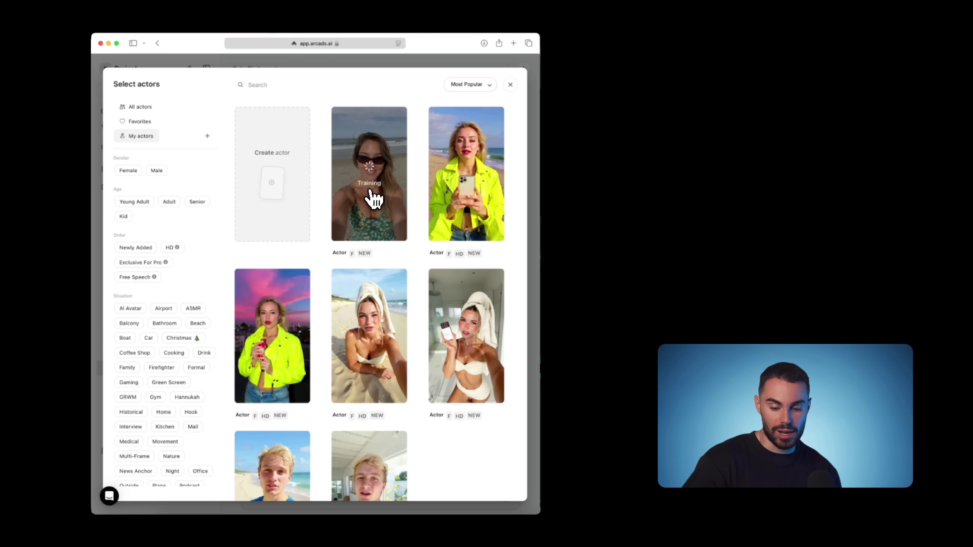
Start a new prompt-based custom actor with the beach actor as the reference image
click(272, 152)
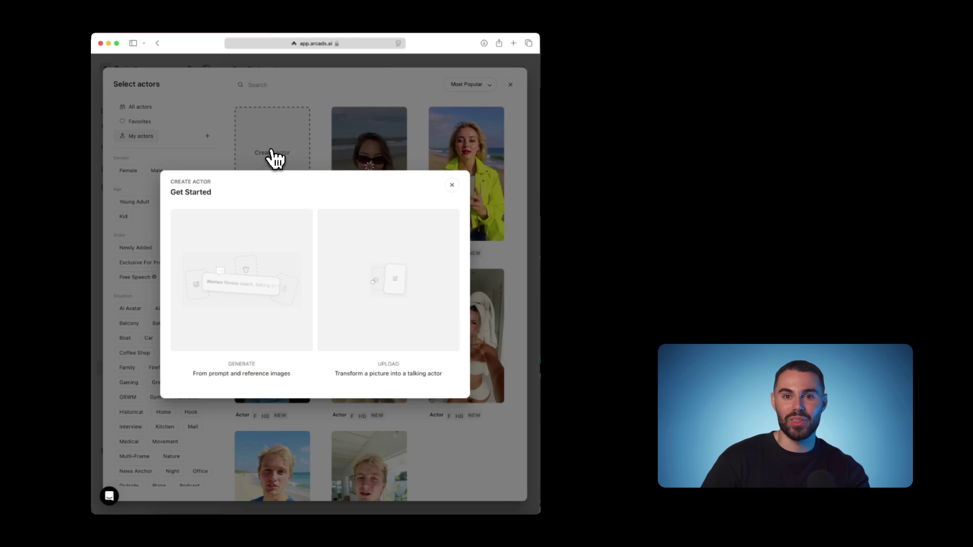
click(259, 269)
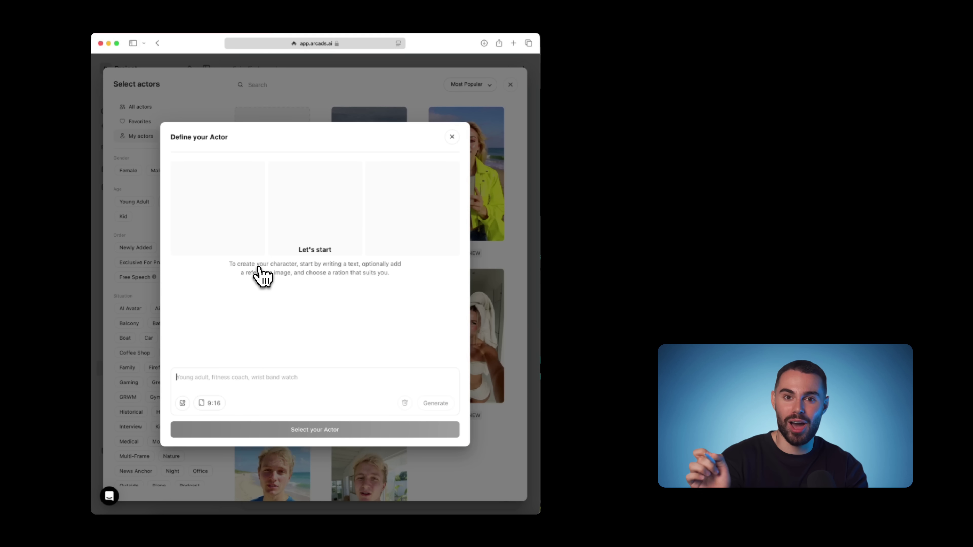
click(182, 403)
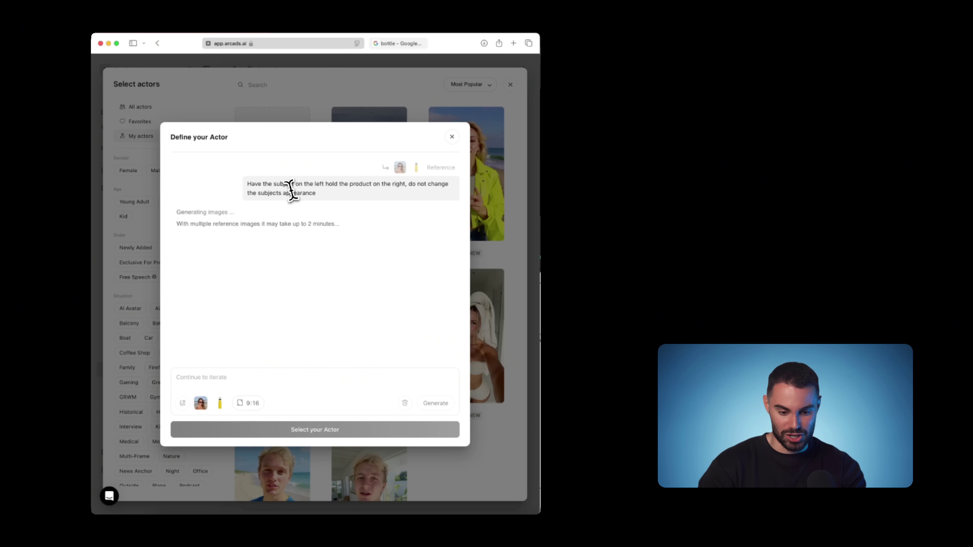
Review the generated prompt lines describing the subject's appearance
drag(247, 185, 441, 185)
click(291, 194)
drag(246, 191, 315, 195)
click(342, 197)
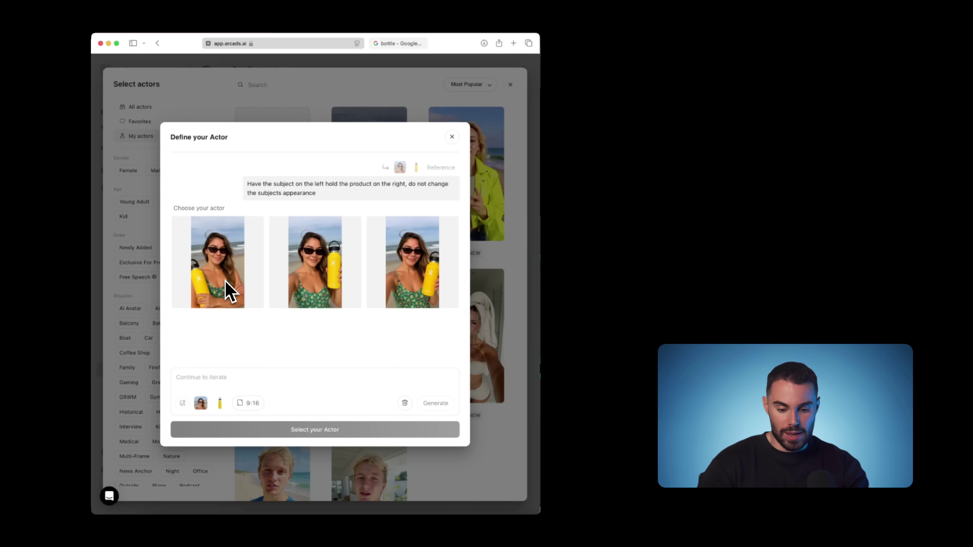
mouse_move(225, 280)
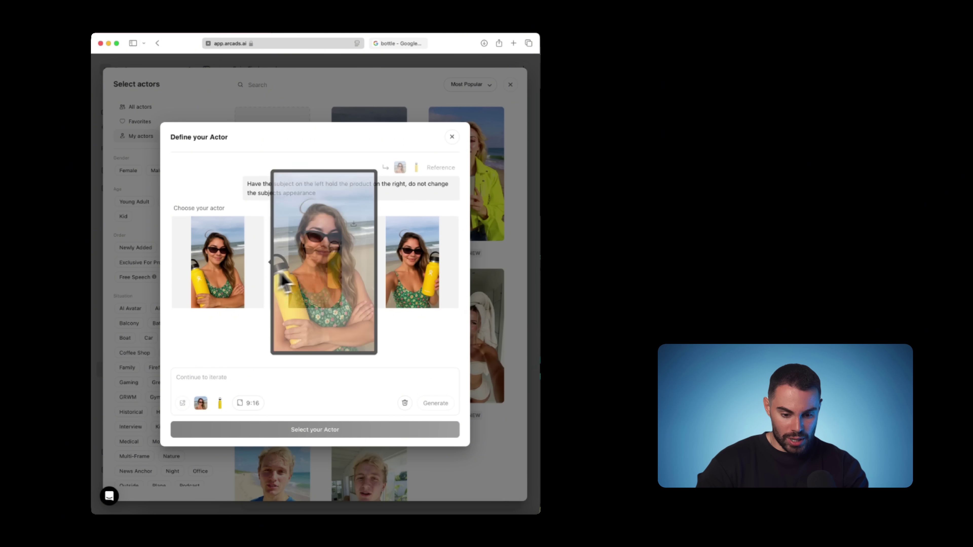
mouse_move(406, 275)
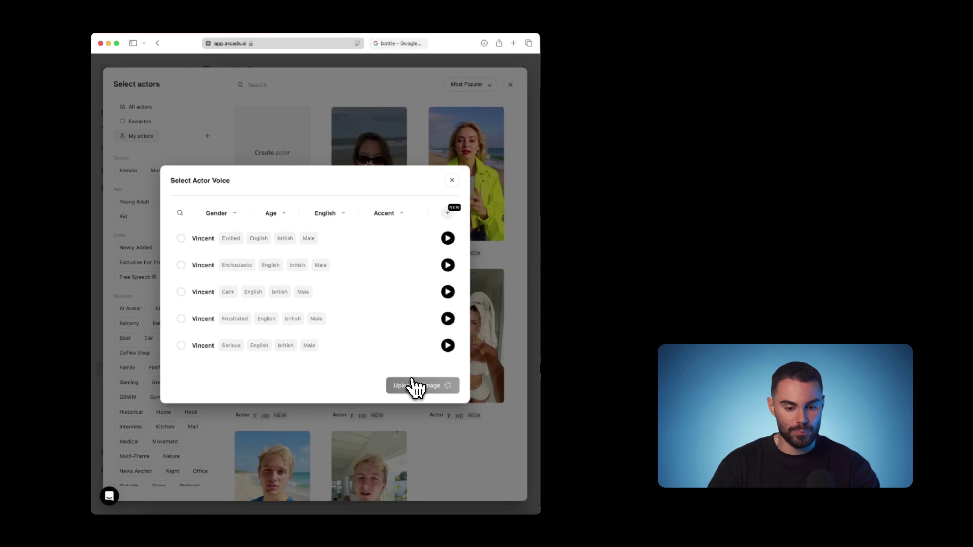
Launch training for the bottle-holding actor, then generate another actor from 'A woman, by the beach'
click(278, 280)
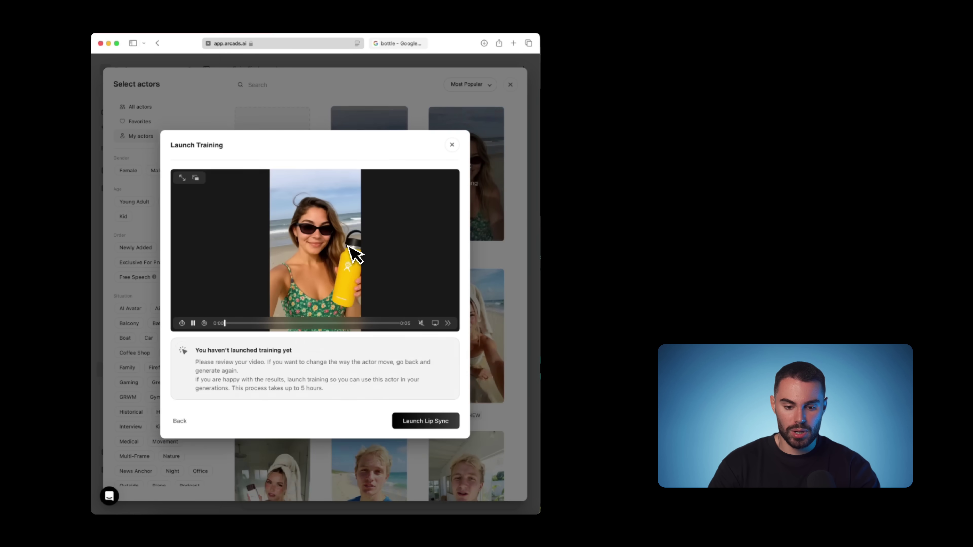
click(423, 420)
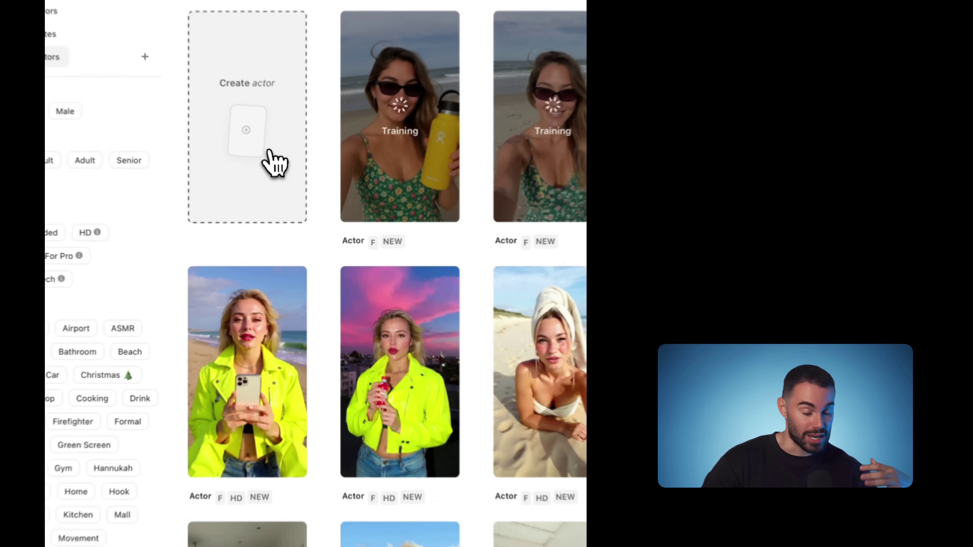
click(283, 193)
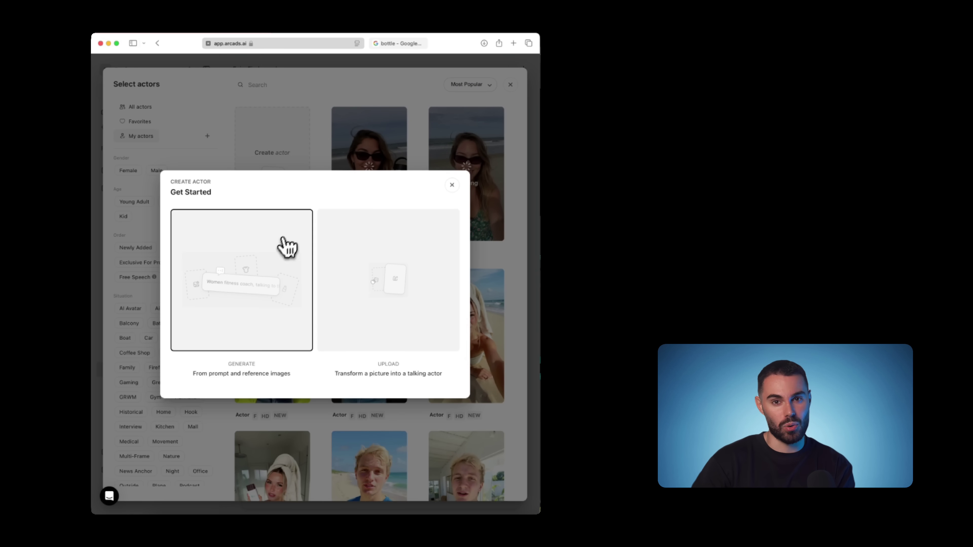
click(302, 193)
text(A woman, by the beach)
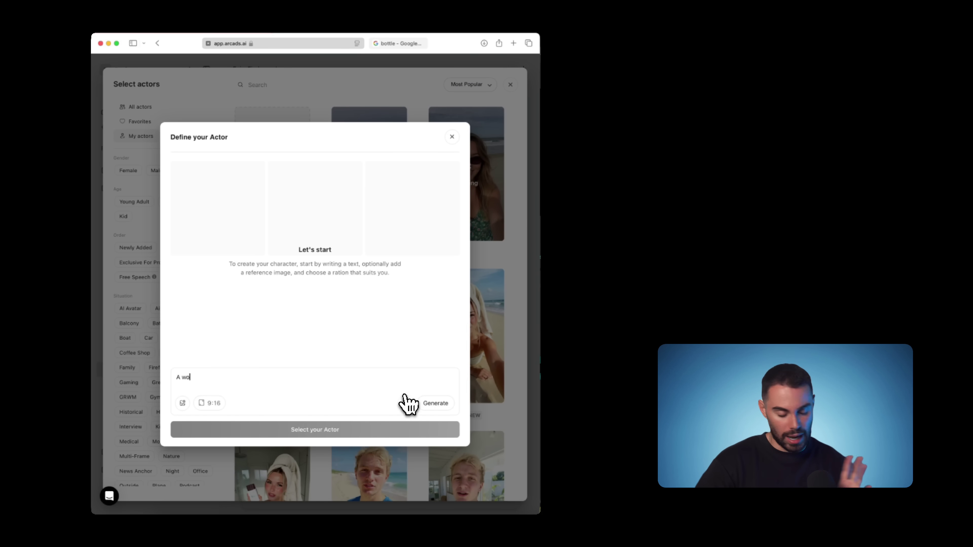
click(435, 403)
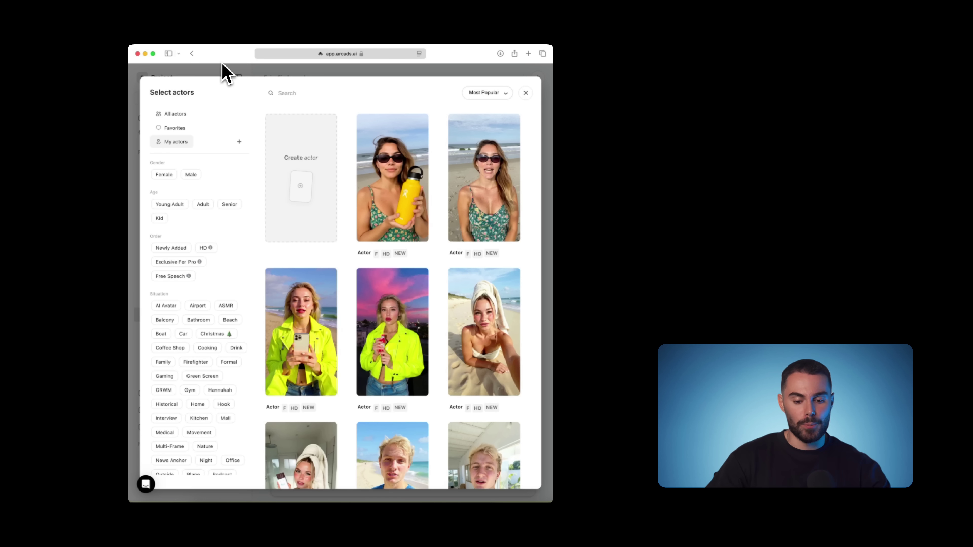
scroll(371, 315, down, 3)
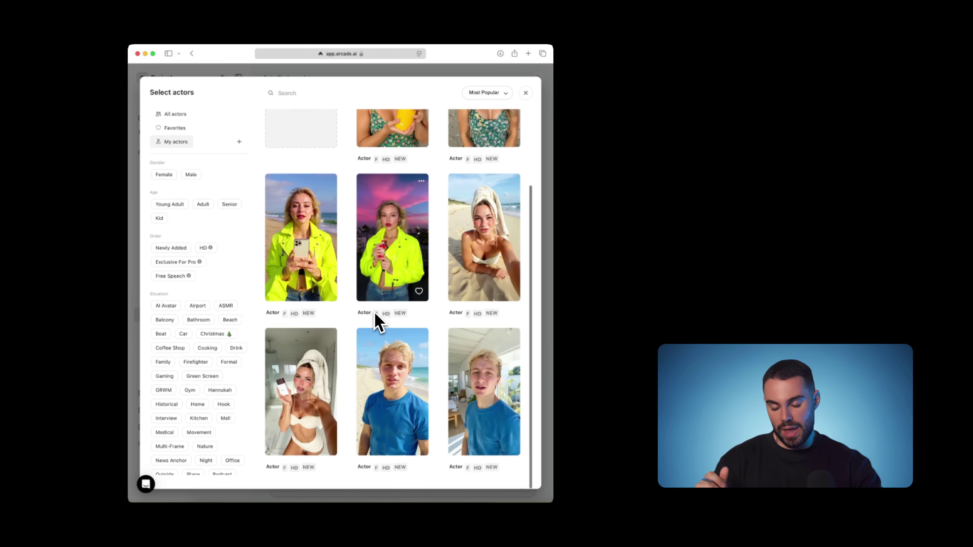
scroll(376, 322, up, 3)
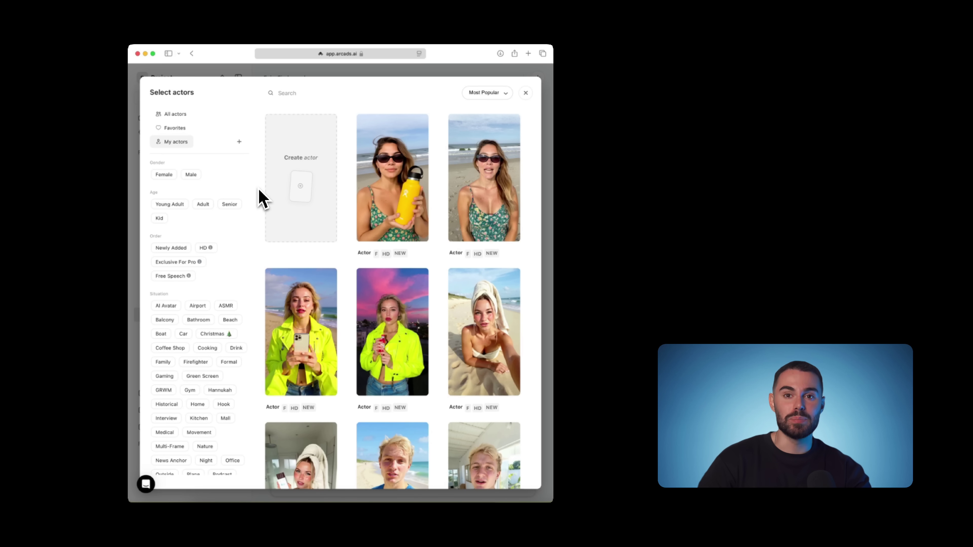
scroll(321, 266, down, 1)
scroll(323, 267, up, 1)
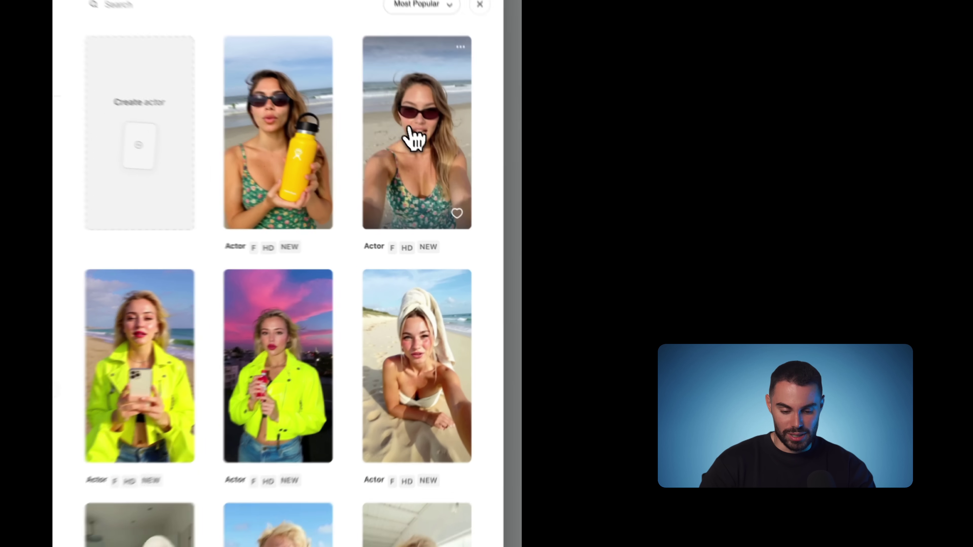
Add the new beach actor to the video, keeping Text to Speech input mode
click(414, 138)
click(329, 474)
click(294, 424)
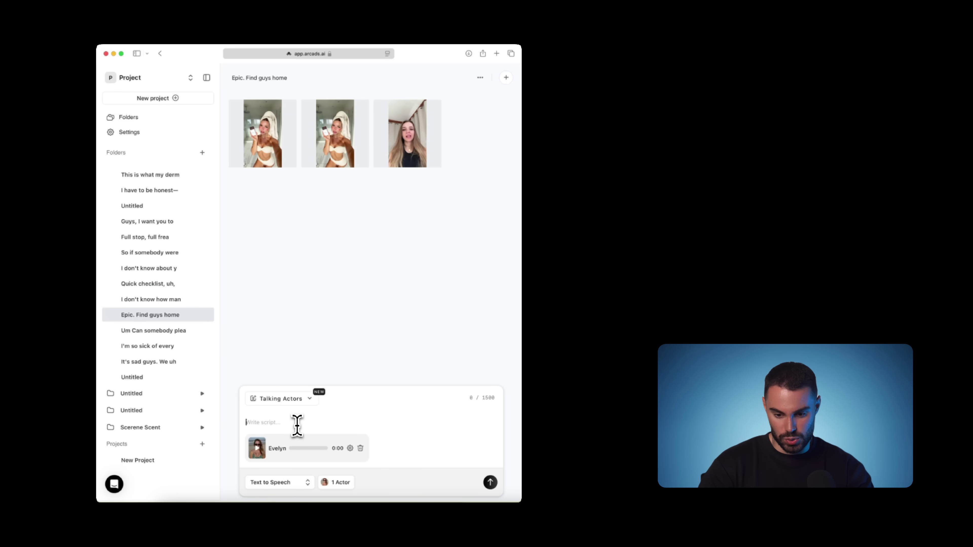
click(285, 483)
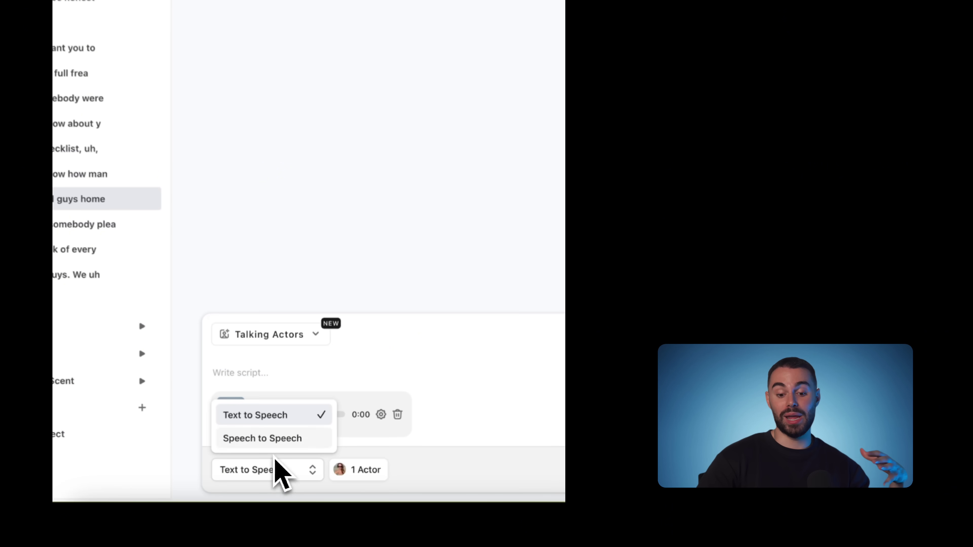
click(278, 465)
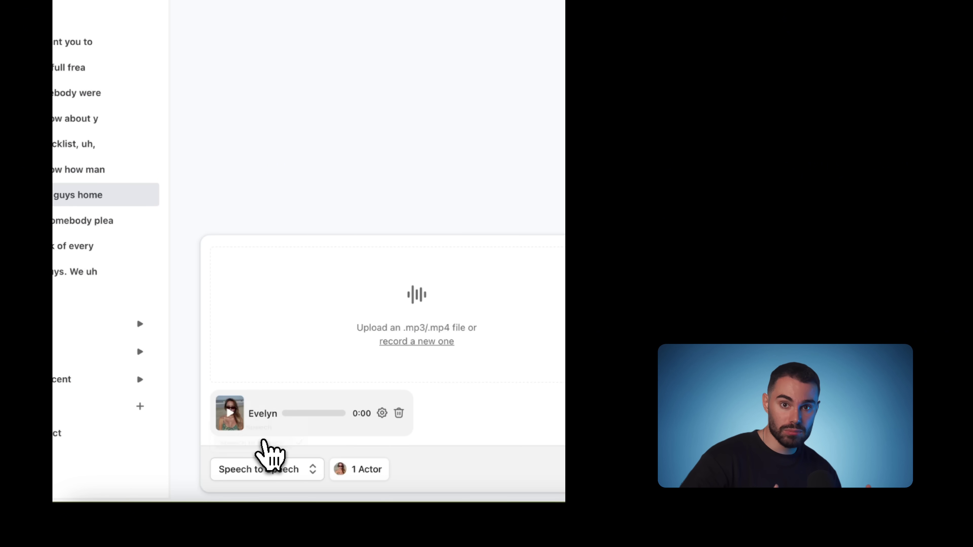
click(293, 473)
click(260, 416)
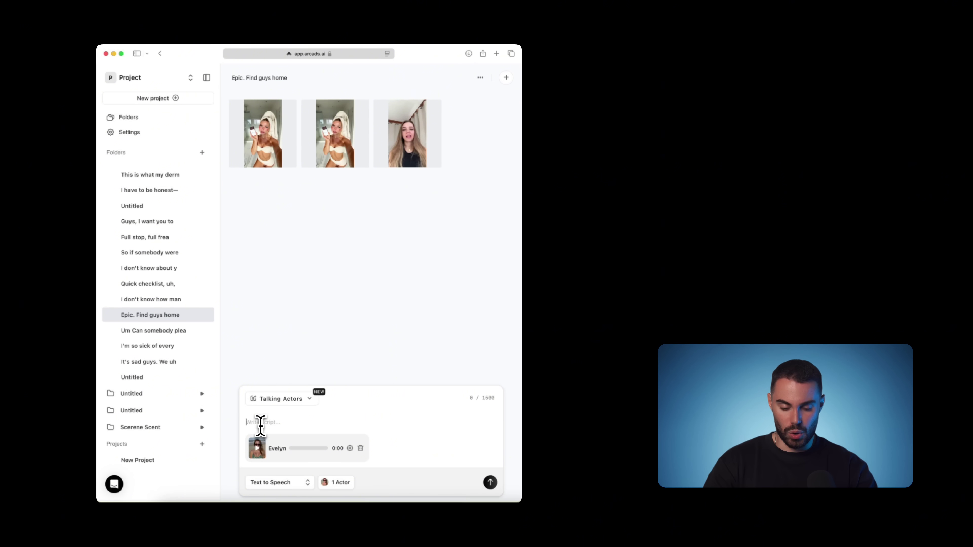
Paste the 429-character sunscreen script, pick a voice in Audio Settings, and submit
text(Today we're diving into something way more powerful than you think: sunscreen. Yeah, I know. You're like, 'It's not even sunny outside, do I really need it?' But here's the thing, UV rays do not care about your vibe or the weather. They're out here aging you silently, like a toxic ex. So let's cut the noise. Do you actually know what SPF does? Or are you just using that one bottle your mom left in the cabinet three years ago?)
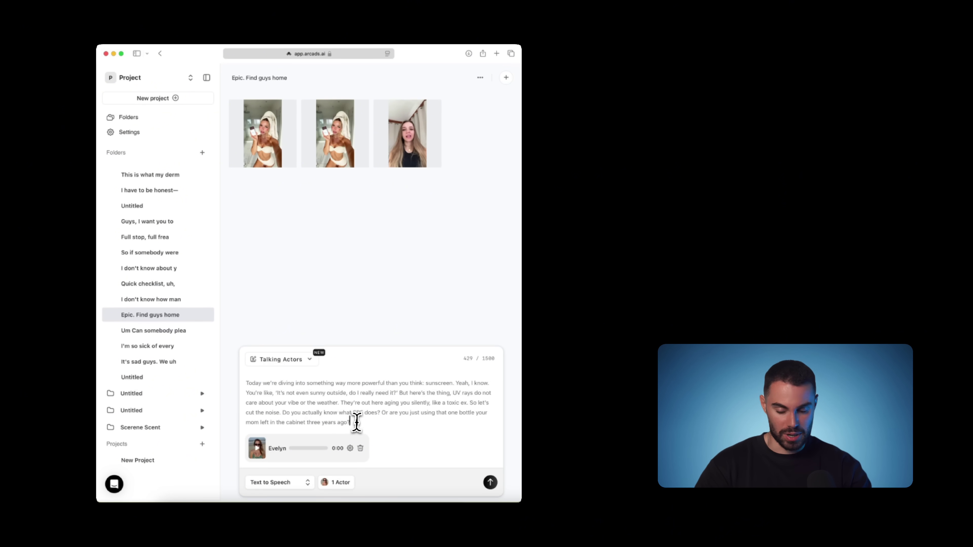
click(349, 448)
click(505, 389)
click(352, 482)
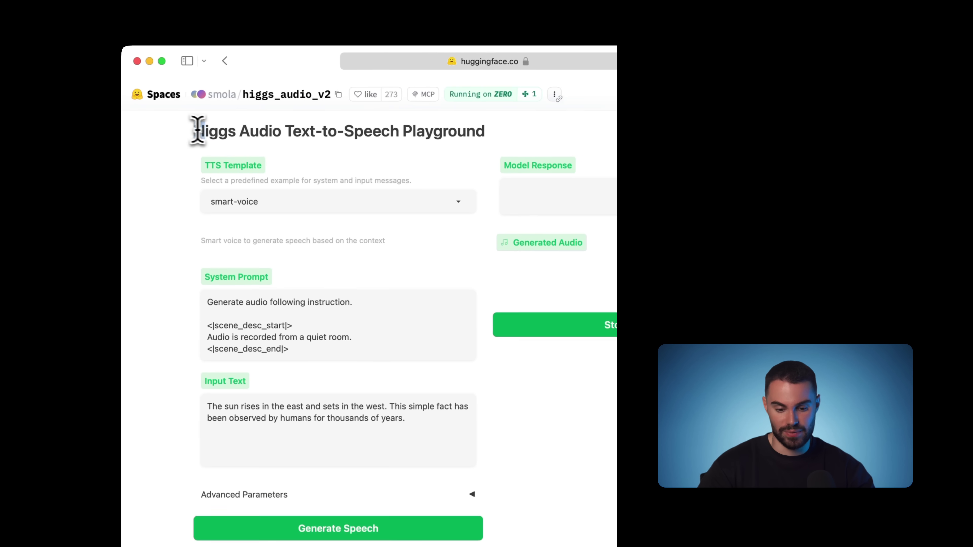
Switch the Higgs Audio TTS Template to voice-clone
drag(194, 131, 485, 131)
click(511, 140)
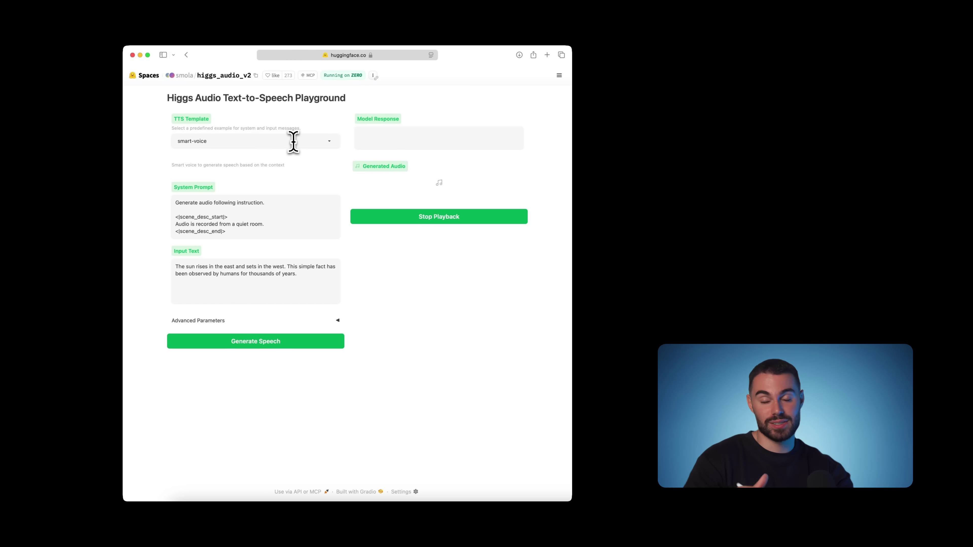
click(318, 146)
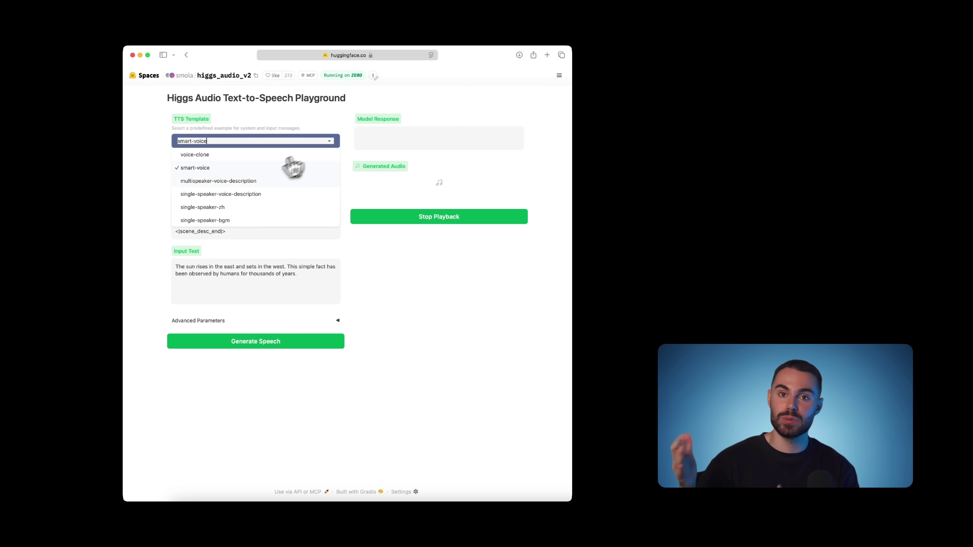
click(228, 155)
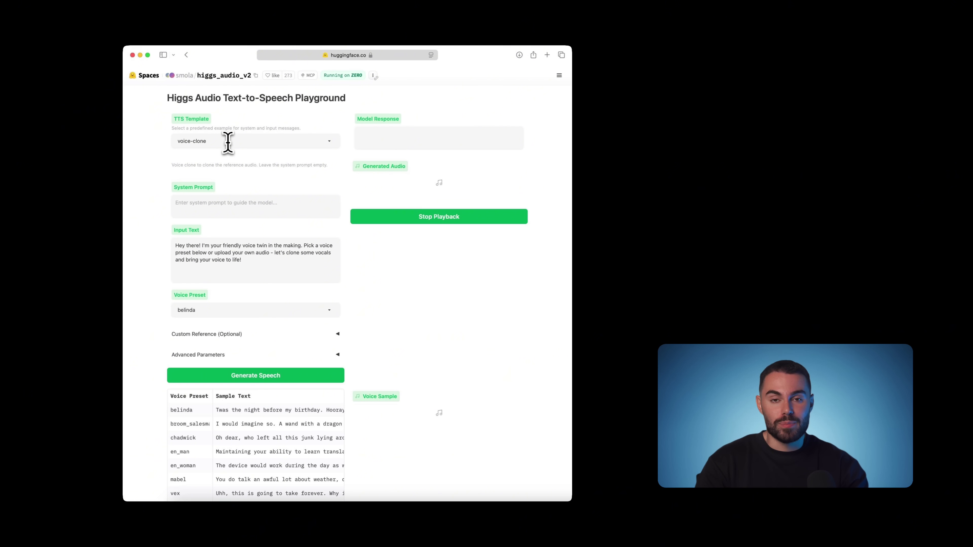
Use the single-speaker-voice-description template, changing 'His' to 'Her' in the System Prompt
click(228, 142)
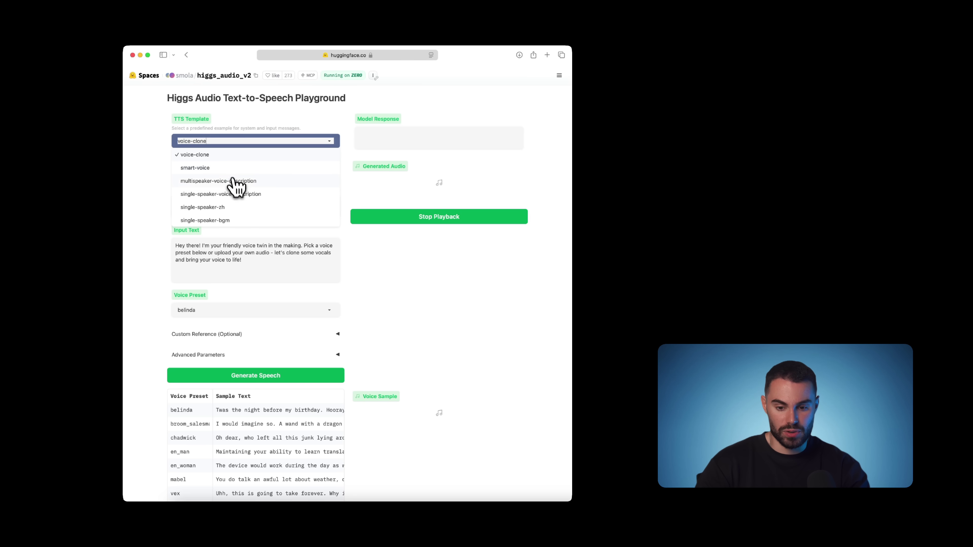
click(240, 195)
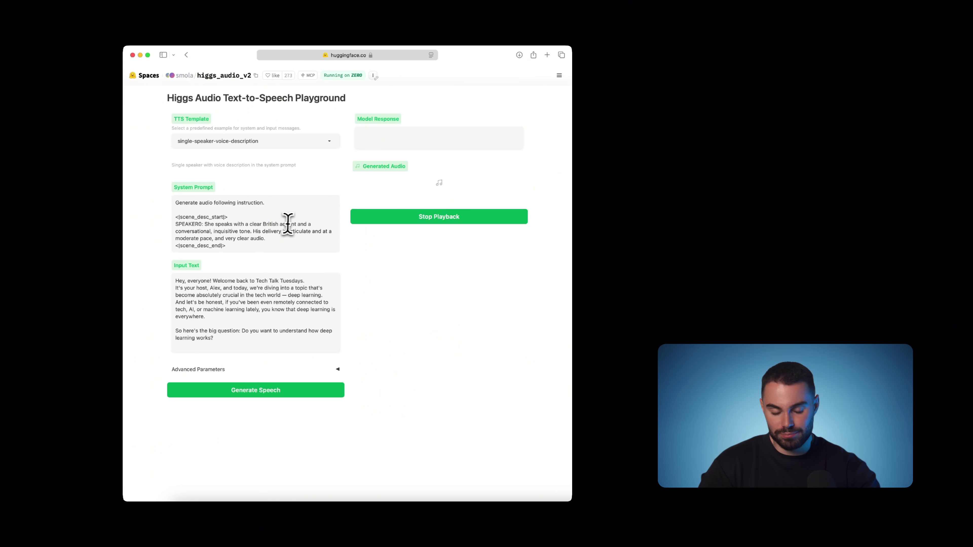
double_click(256, 231)
text(Her)
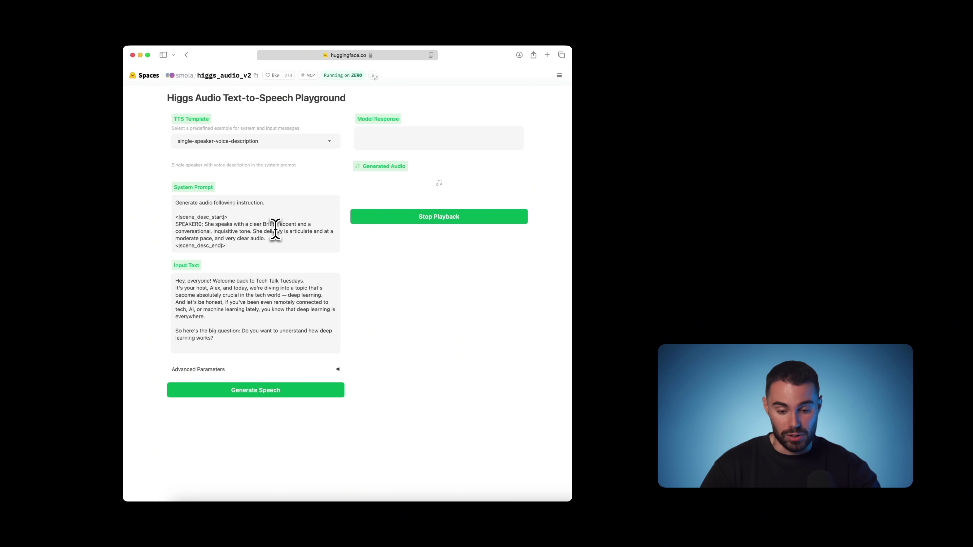
Replace the Input Text with the sunscreen script and generate the speech
triple_click(245, 294)
key(super+a)
text(Today we’re diving into something way more powerful than you think: sunscreen. Yeah, I know. You’re like, ‘It’s not even sunny outside, do I really need it?’ But here’s the thing, UV rays do not care about your vibe or the weather. They’re out here aging you silently, like a toxic ex. So let’s cut the noise. Do you actually know what SPF does? Or are you just using that one bottle your mom left in the cabinet three years ago?)
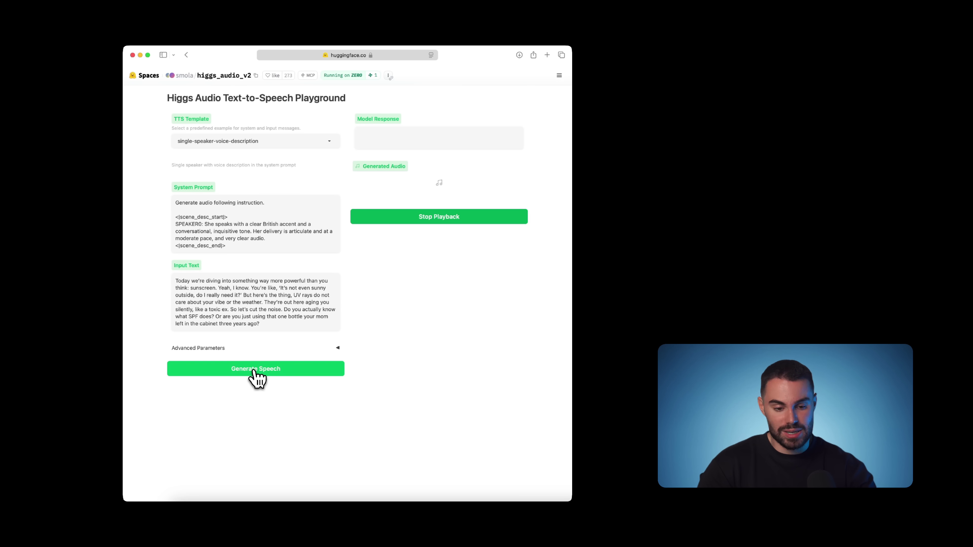
click(253, 371)
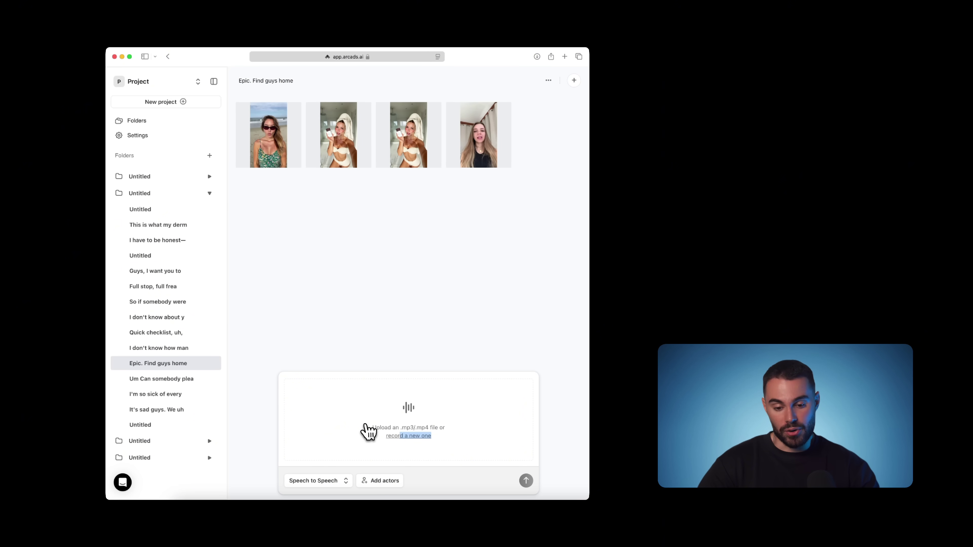
Upload the 0:31 generated speech file, add the beach actor, and submit the video
click(369, 435)
double_click(251, 169)
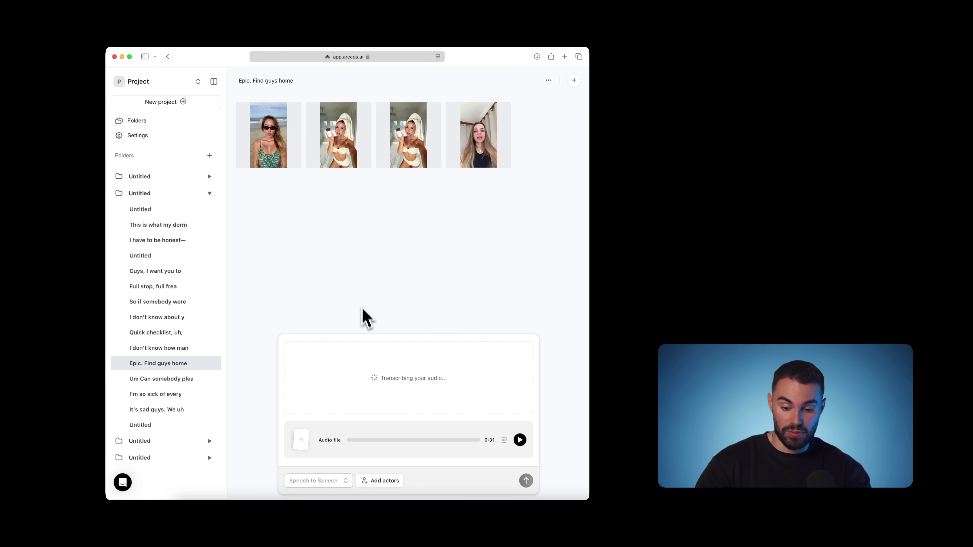
click(379, 481)
click(425, 474)
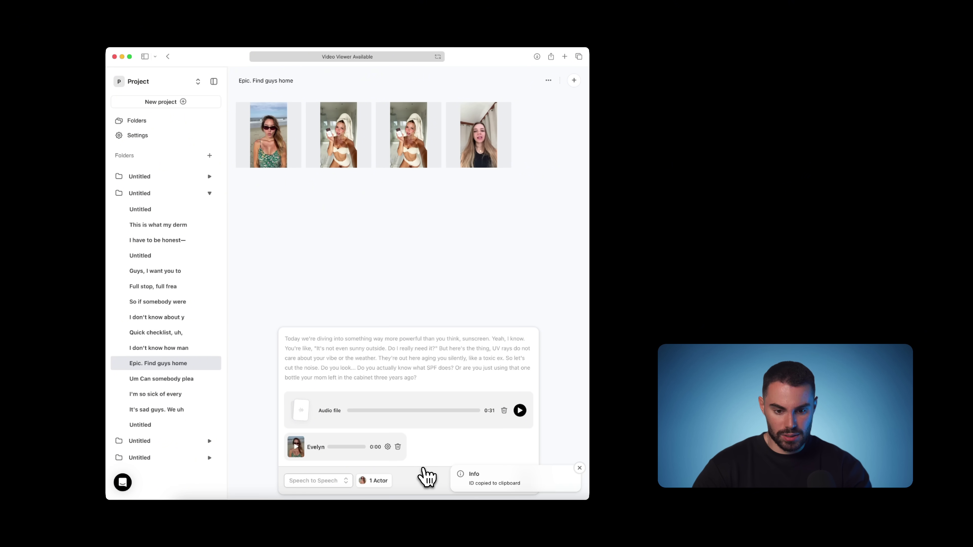
click(526, 482)
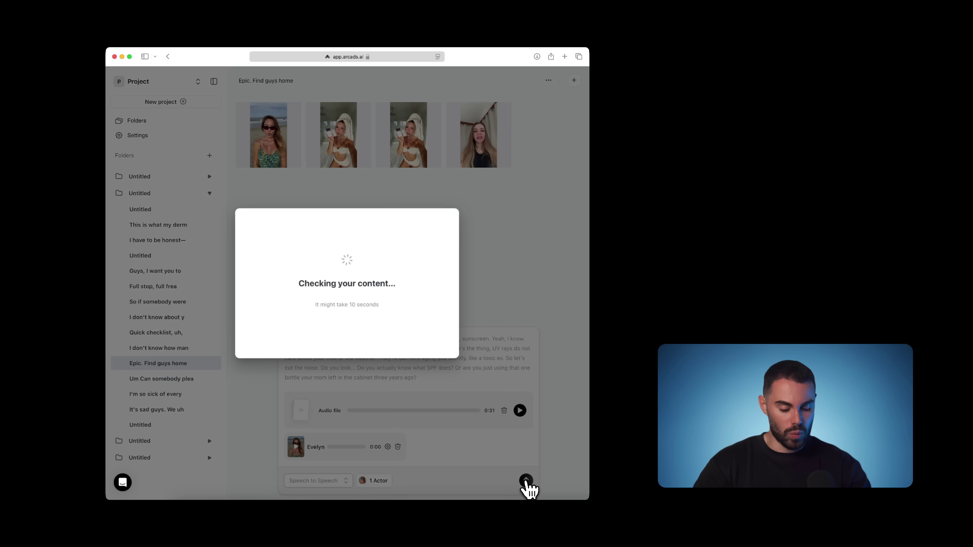